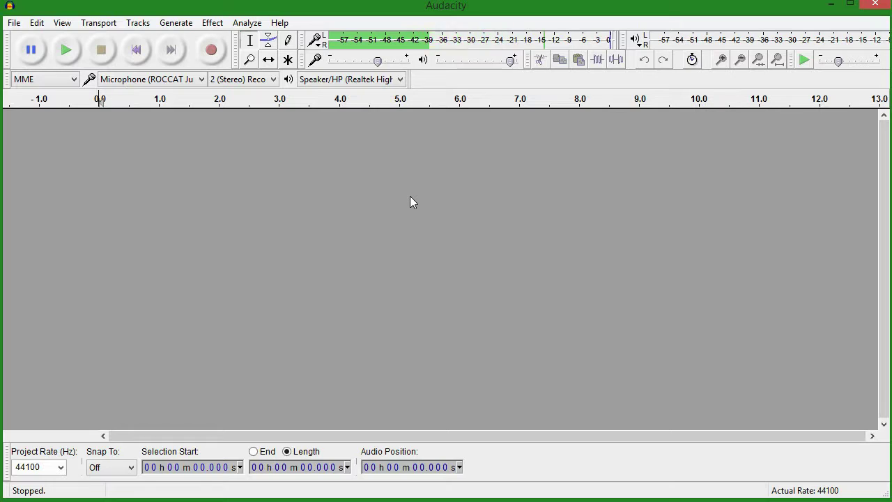
Step: Record a stereo microphone track of about 40 seconds, adjusting the recording volume before and during the take
drag(379, 60, 367, 61)
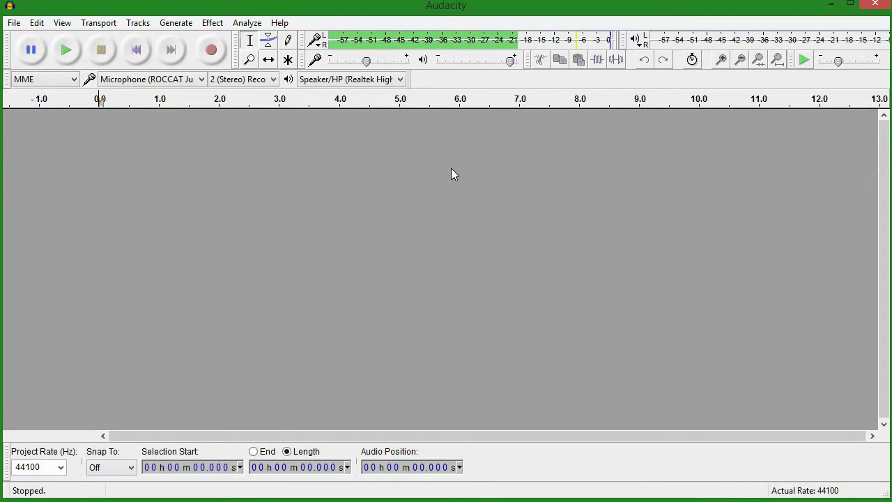
click(212, 51)
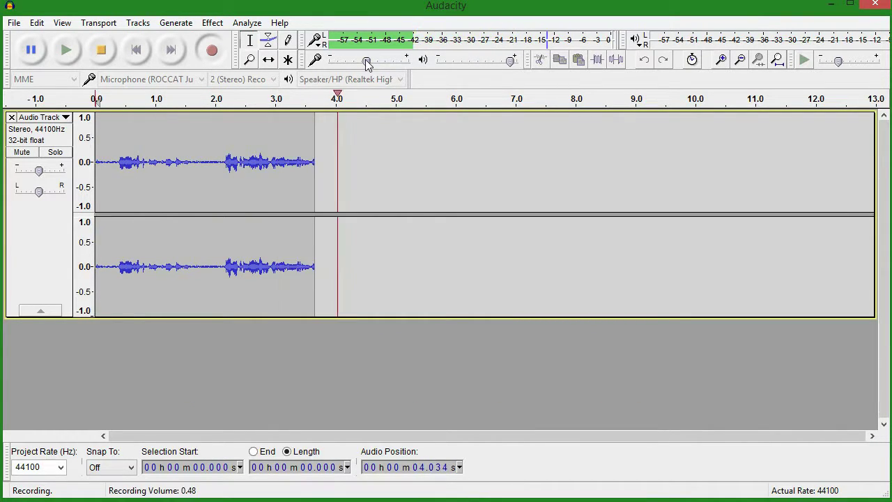
drag(365, 59, 383, 60)
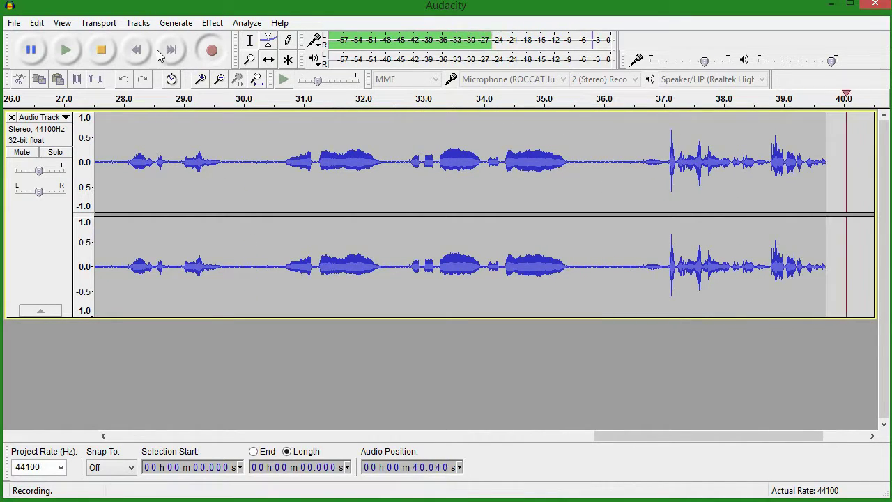
click(102, 51)
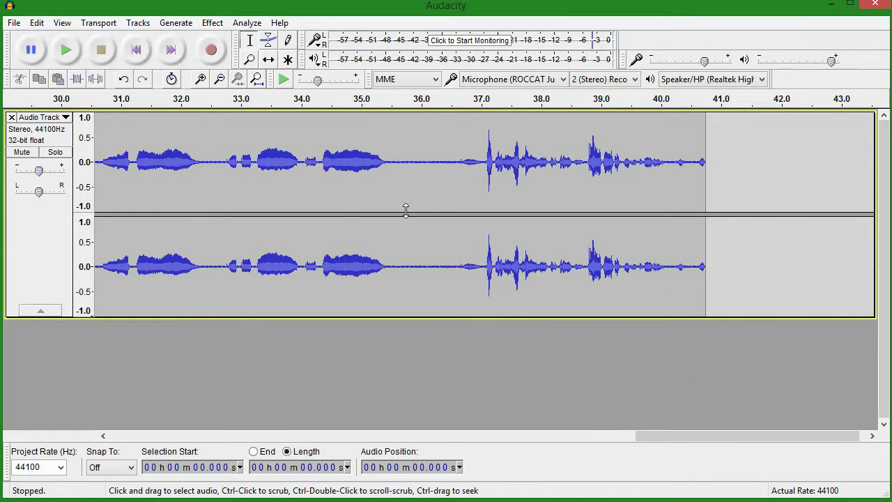
Step: Locate the vocal passage near the end of the recording and play it back from about 30.4 s
drag(655, 436, 601, 435)
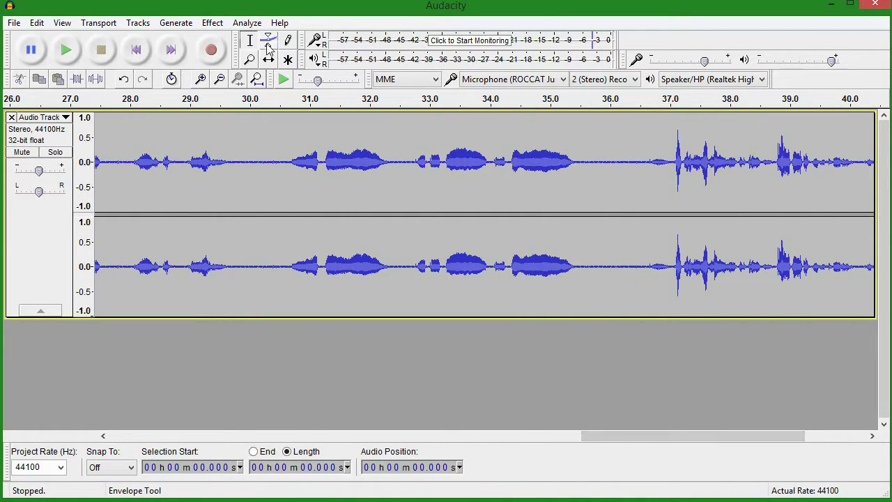
click(249, 59)
click(294, 187)
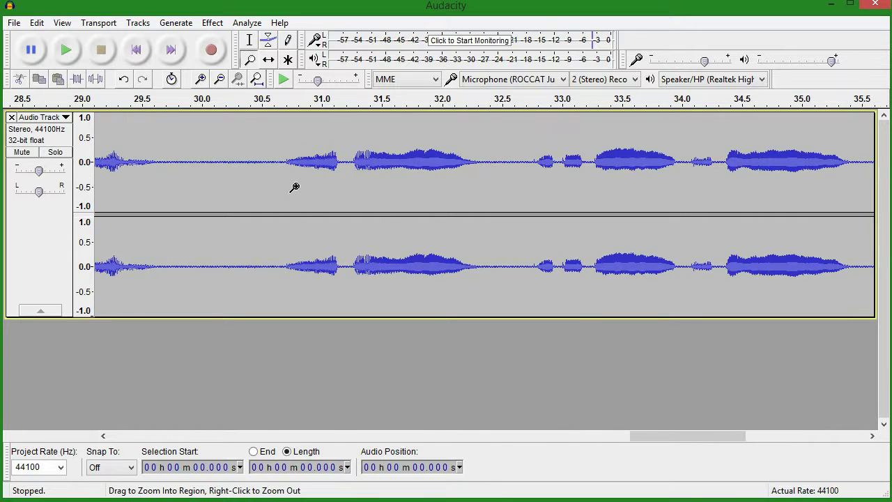
right_click(293, 186)
right_click(292, 186)
right_click(294, 186)
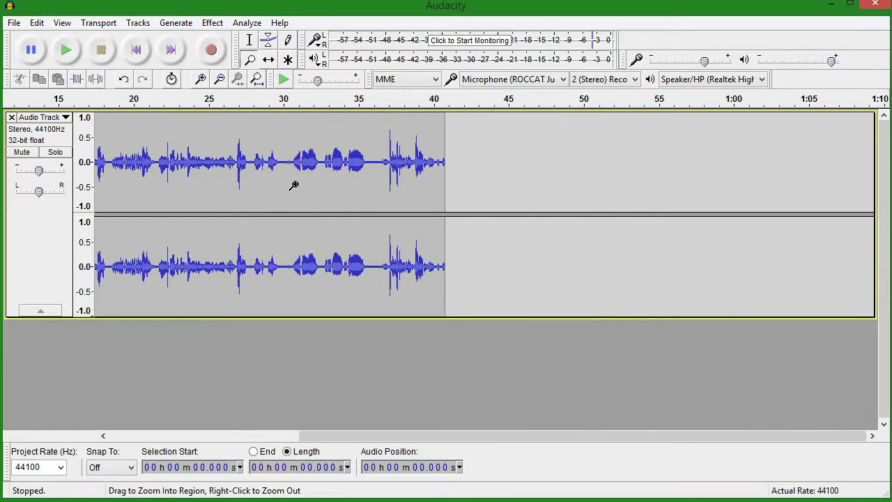
drag(324, 440, 133, 440)
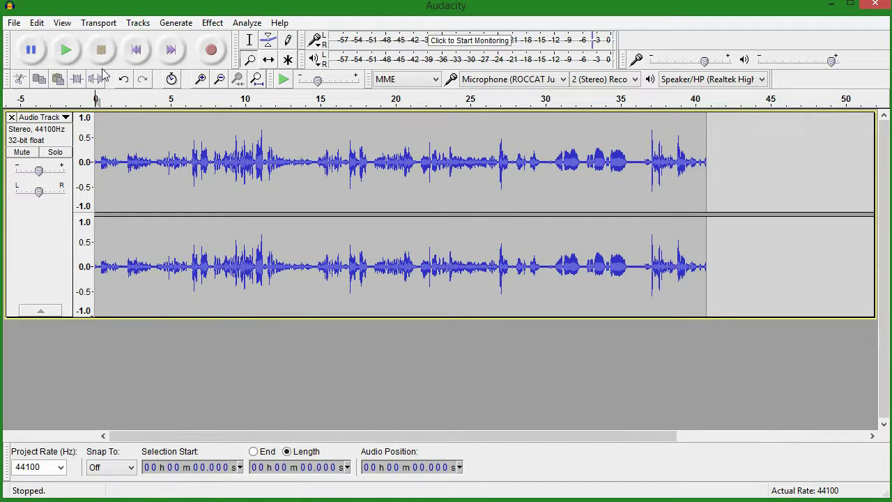
click(250, 40)
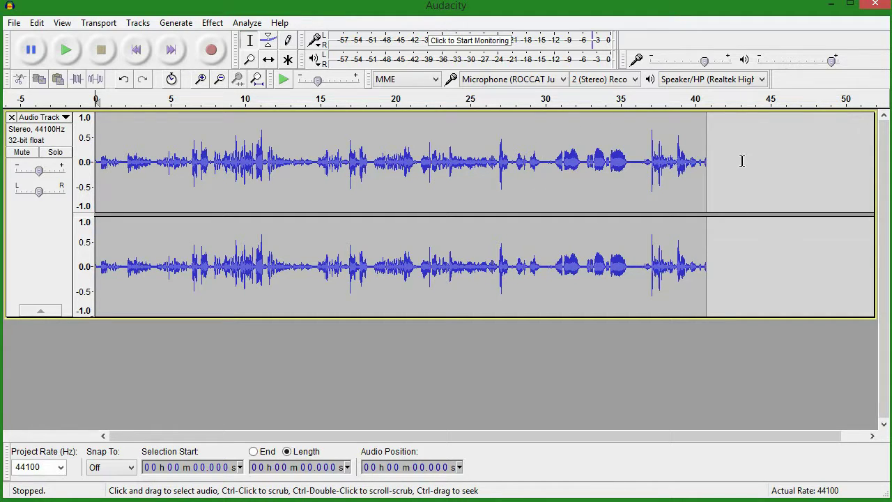
click(551, 157)
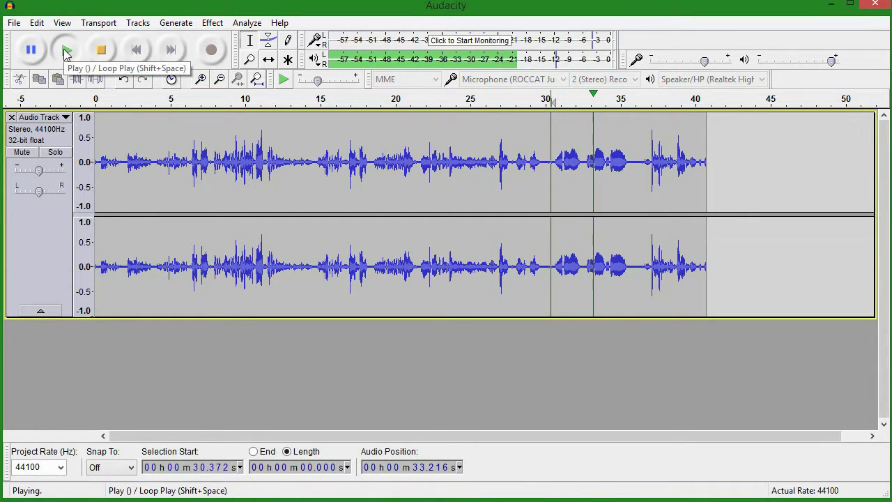
click(101, 49)
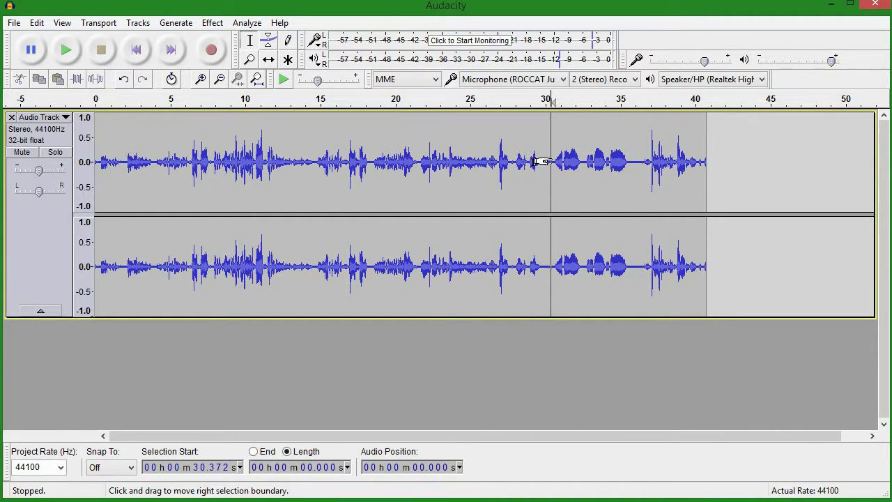
Step: Delete the first 30.5 seconds of the recording, up to the start of the vocal passage
drag(636, 152, 548, 258)
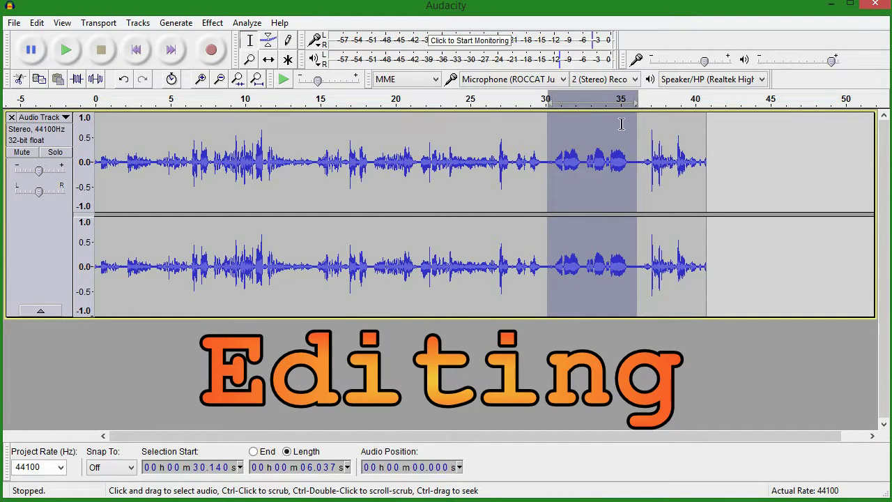
click(538, 146)
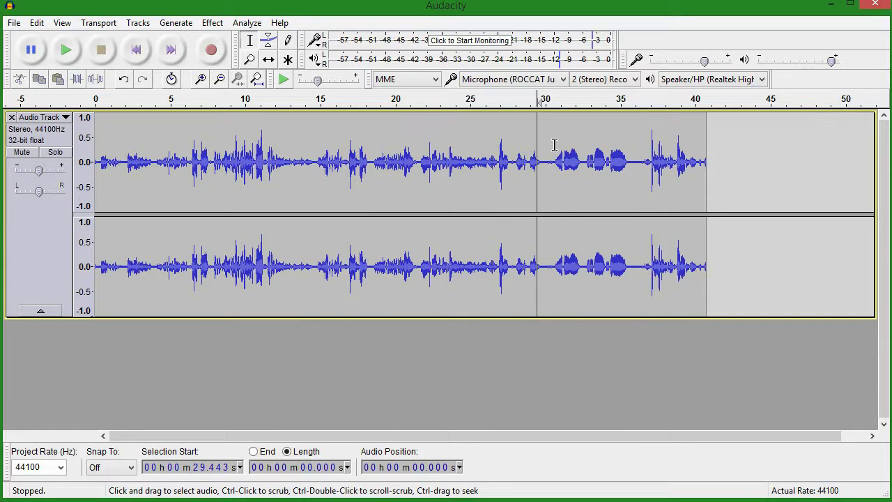
drag(552, 143, 66, 183)
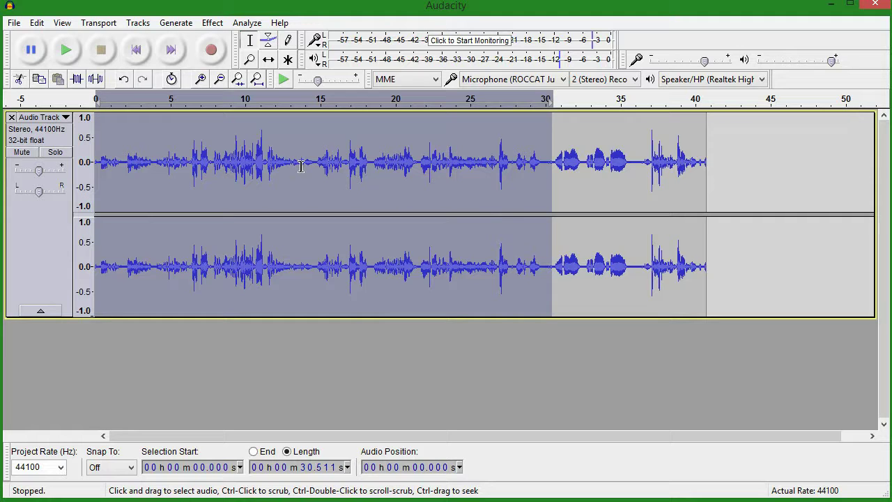
key(Delete)
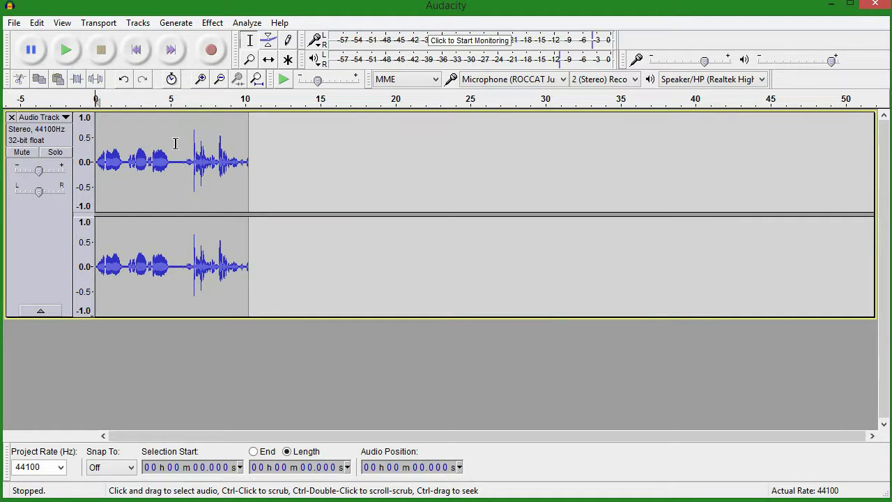
Step: Delete all audio after about 5.2 s, keeping only the vocal passage, and return to the start of the clip
drag(172, 144, 397, 127)
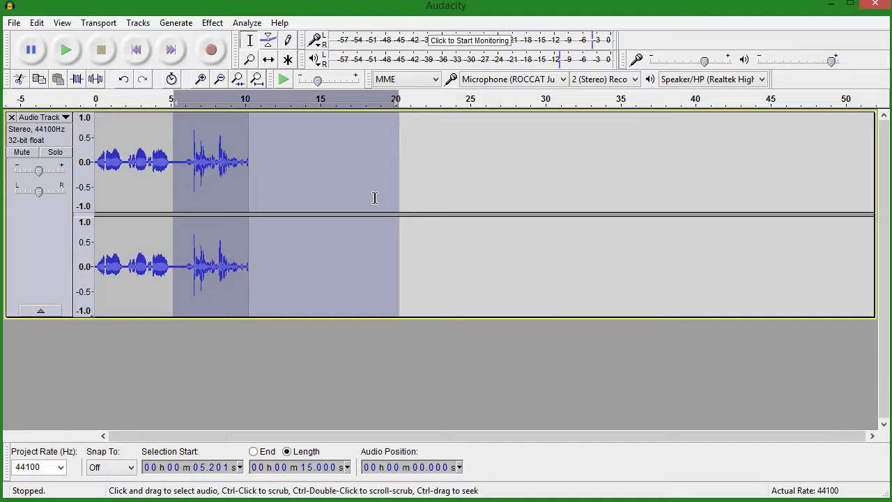
key(Delete)
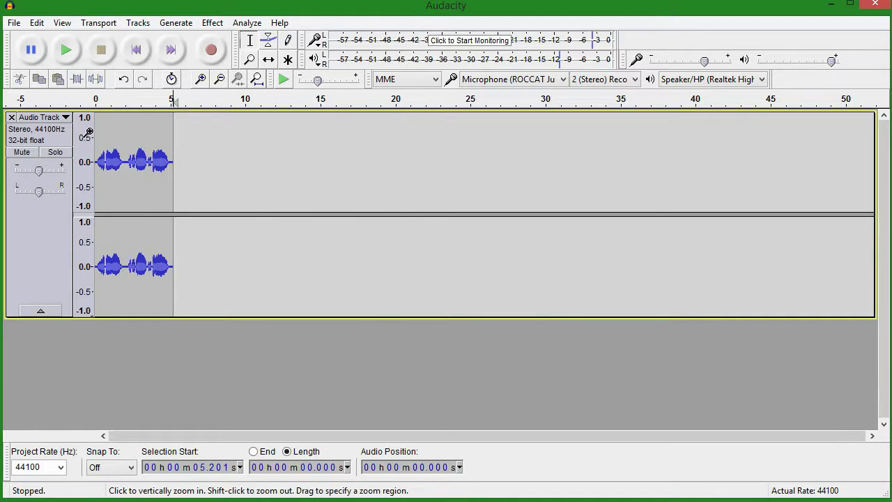
click(96, 99)
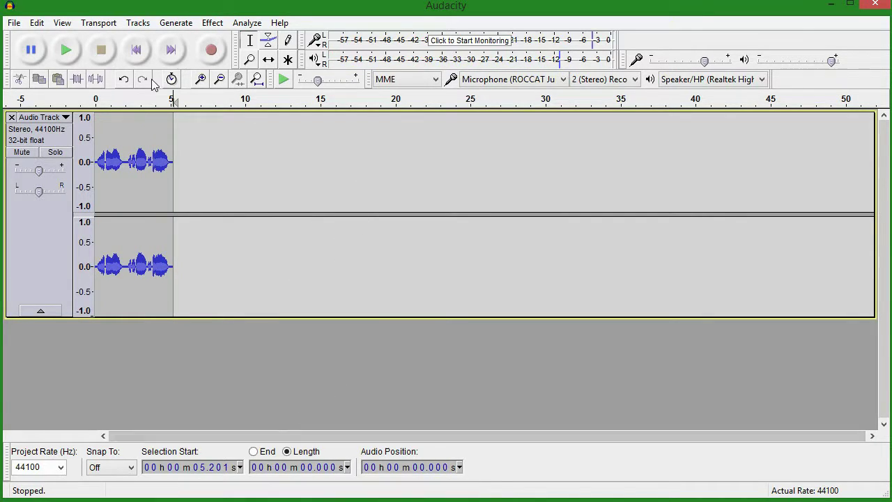
Step: Examine the trimmed clip's waveform up close and at full length with the Zoom tool
click(249, 59)
click(142, 165)
click(142, 165)
drag(139, 165, 143, 165)
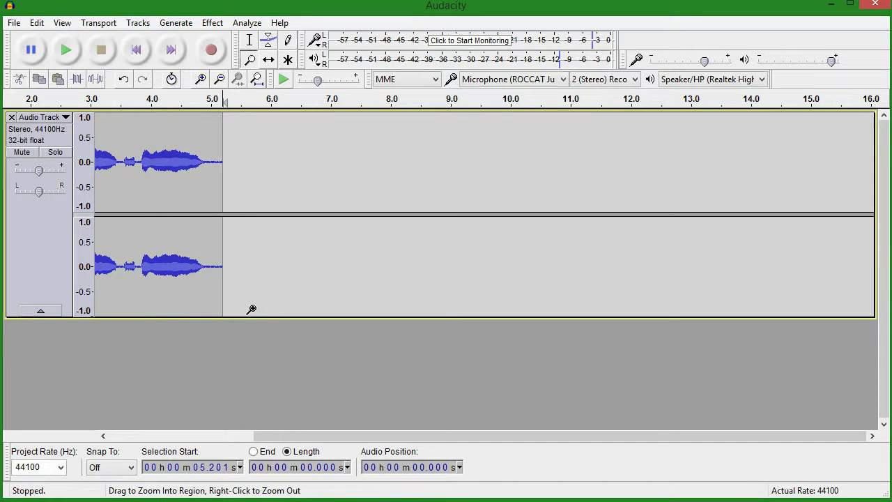
click(297, 436)
right_click(294, 249)
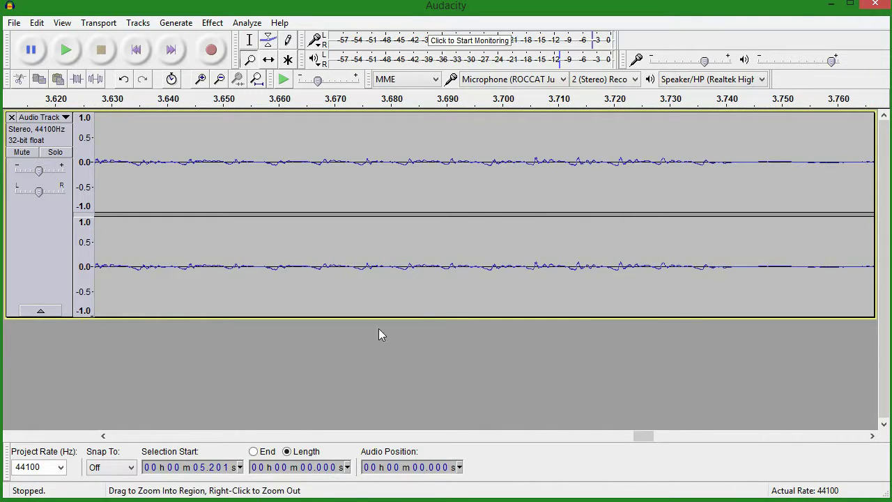
drag(650, 438, 86, 404)
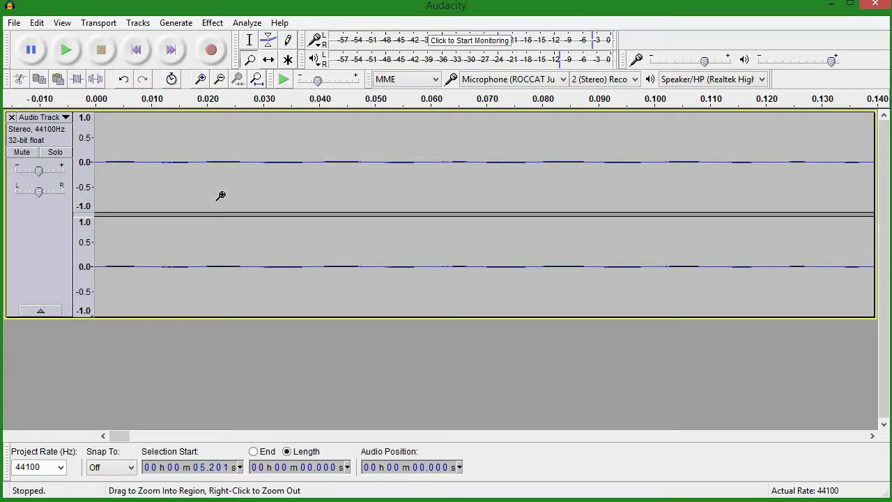
drag(219, 193, 228, 225)
right_click(272, 185)
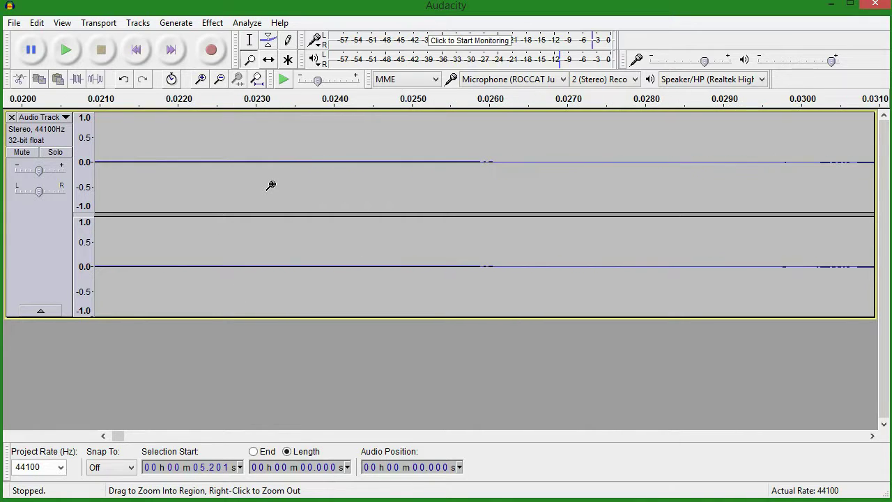
right_click(271, 185)
right_click(272, 184)
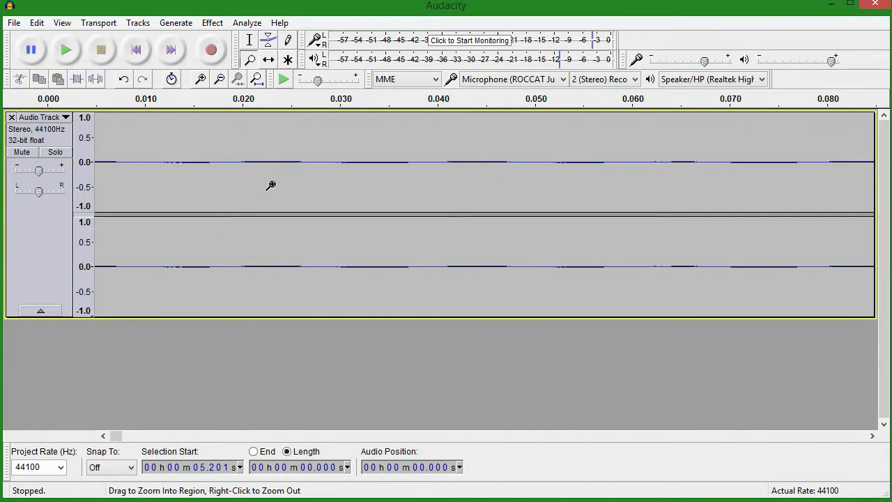
right_click(271, 185)
right_click(271, 184)
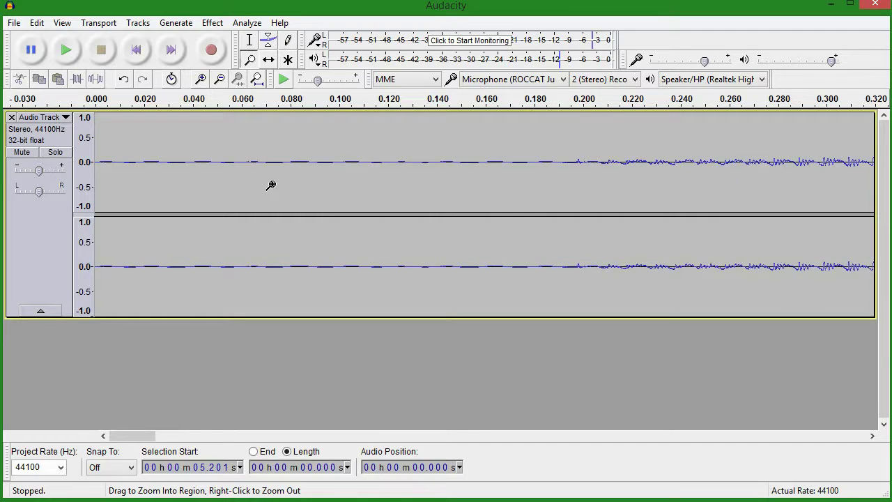
right_click(271, 185)
right_click(271, 185)
right_click(271, 185)
right_click(271, 185)
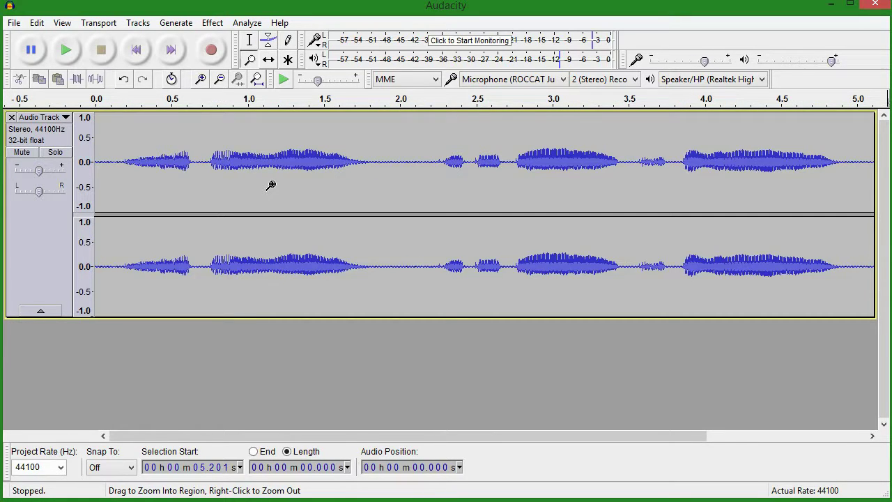
right_click(271, 184)
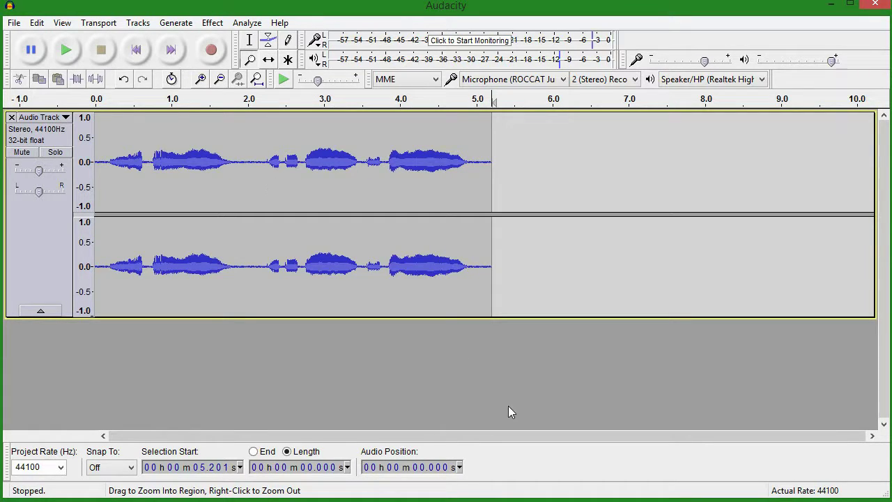
click(393, 240)
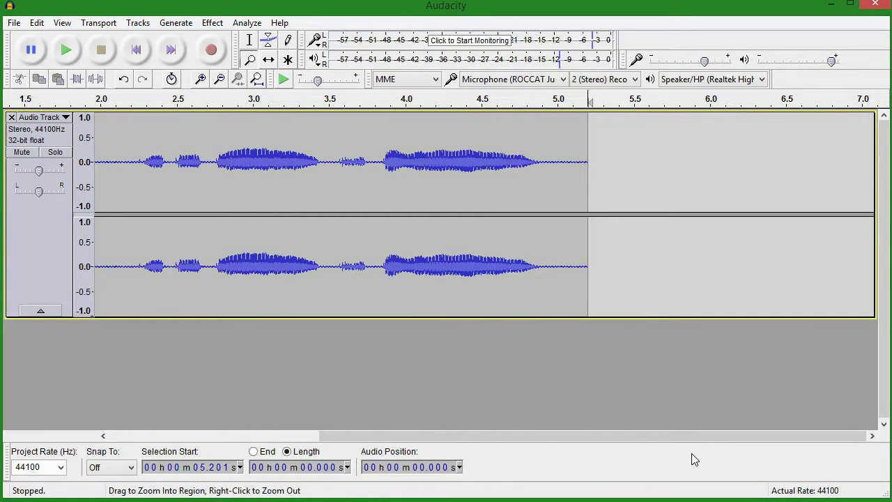
drag(665, 438, 432, 434)
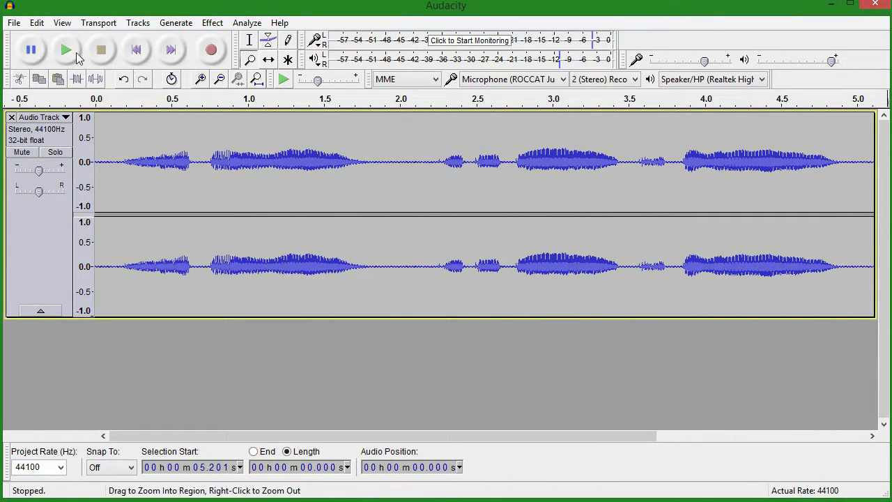
Step: Switch back to the Selection tool and play the trimmed clip from its beginning
click(247, 46)
click(97, 94)
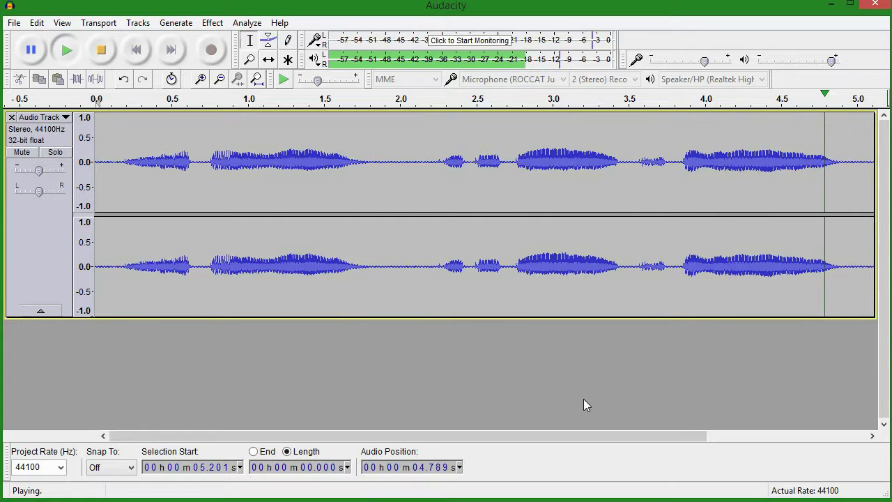
drag(464, 436, 174, 425)
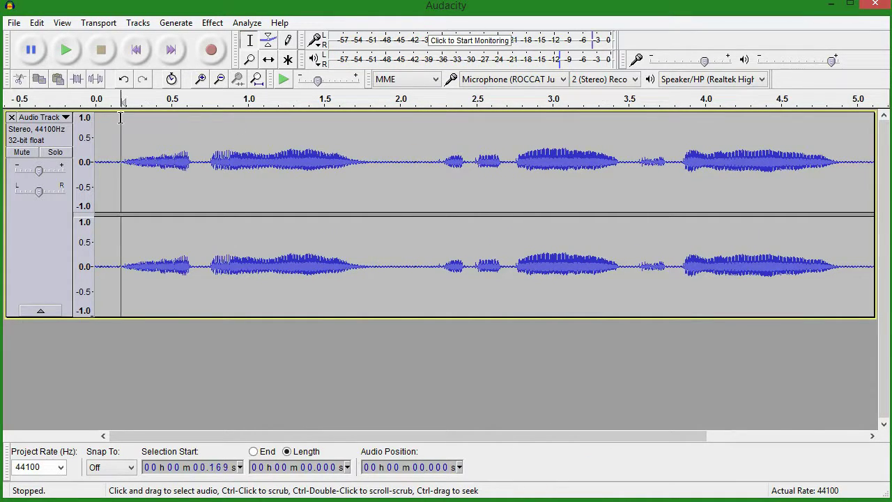
Step: Silence the quiet gaps at 0–0.17 s, 0.64–0.76 s, 1.77–2.28 s and from 4.92 s to the clip's end
drag(121, 118, 69, 125)
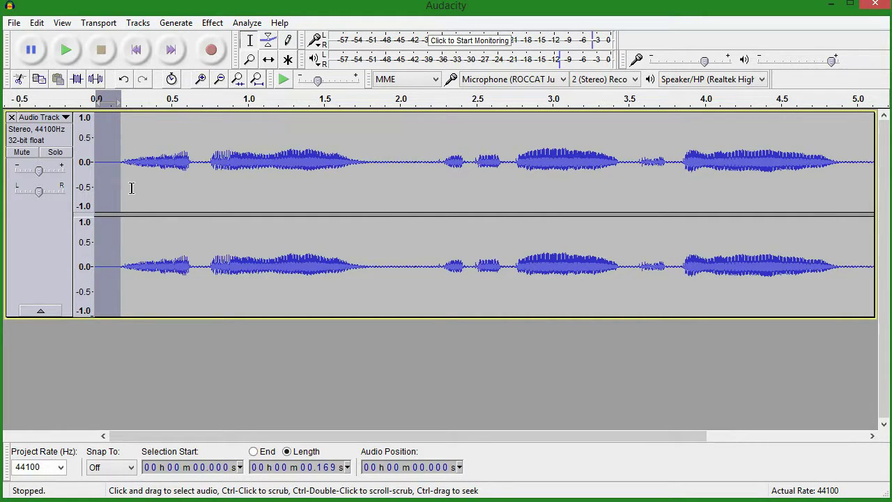
drag(193, 147, 209, 144)
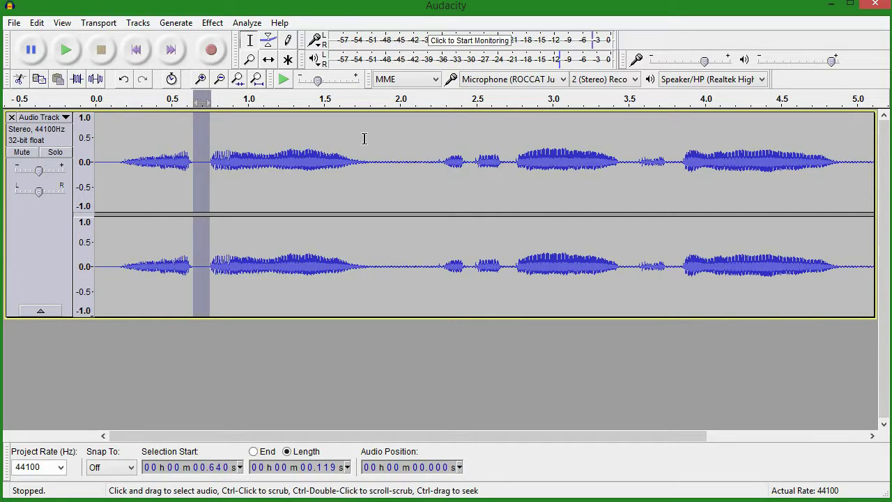
drag(365, 137, 441, 145)
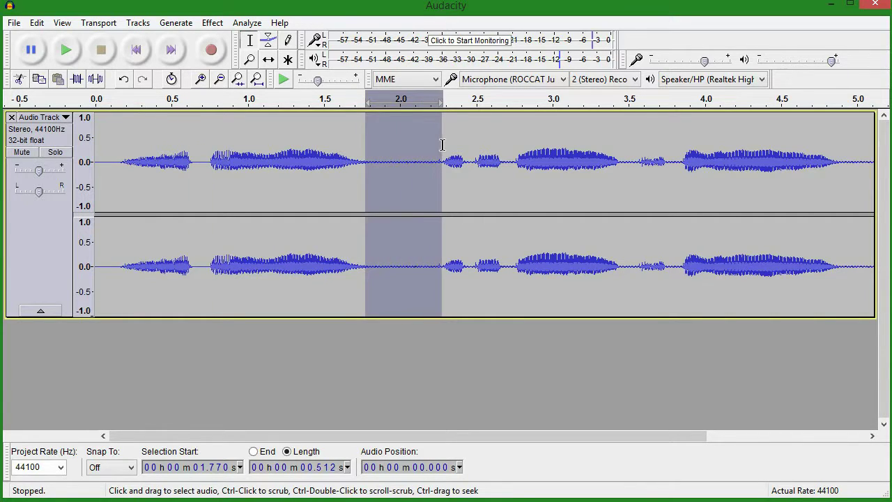
click(95, 79)
drag(845, 142, 885, 143)
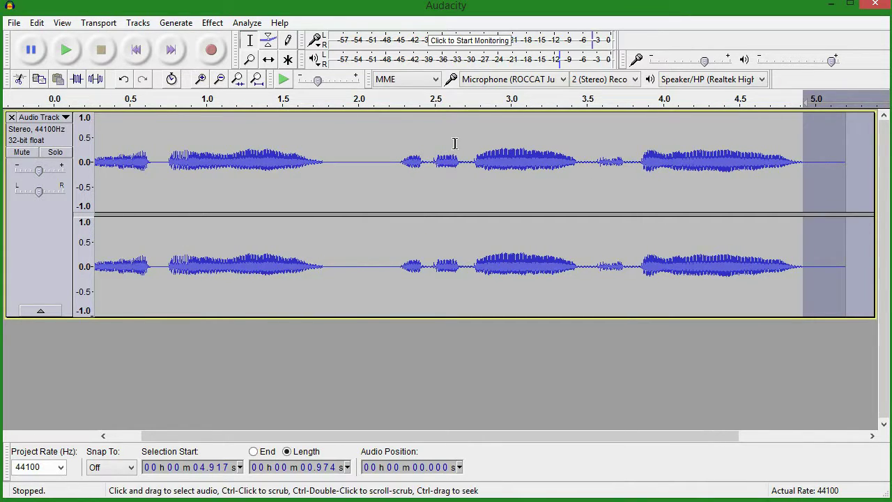
click(118, 426)
click(125, 436)
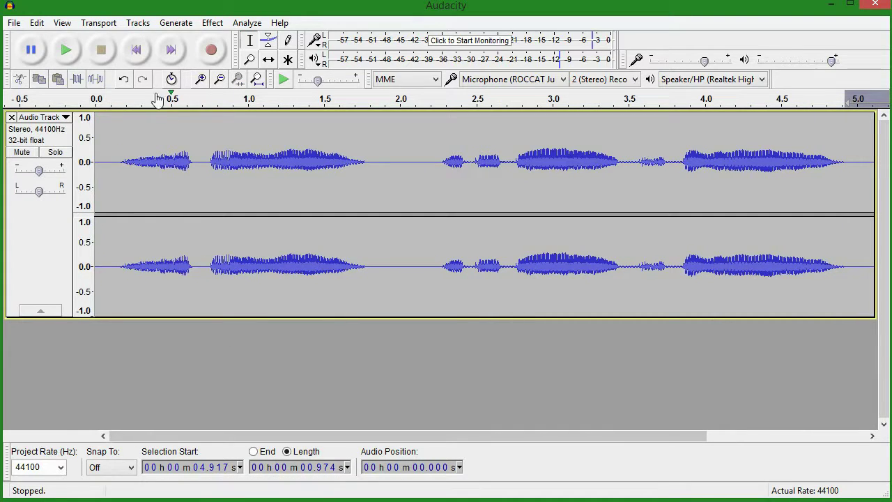
Step: Play the silenced clip from its beginning and bring its full length into view
click(96, 99)
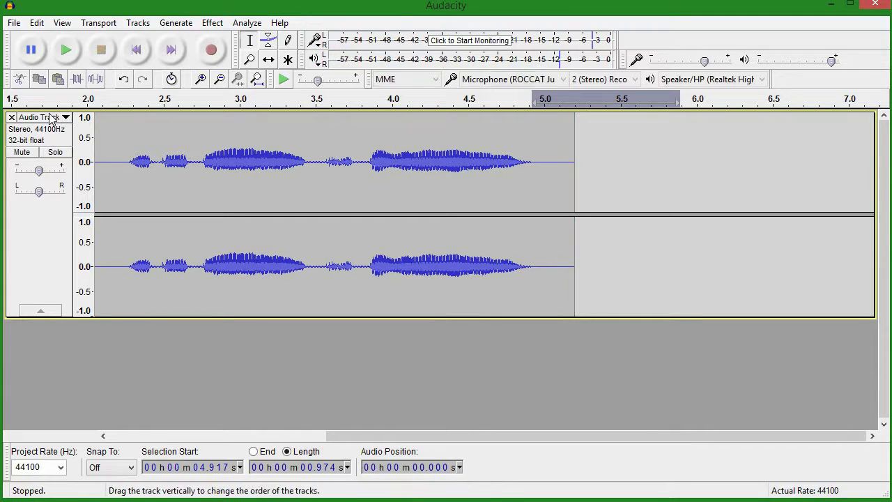
click(92, 99)
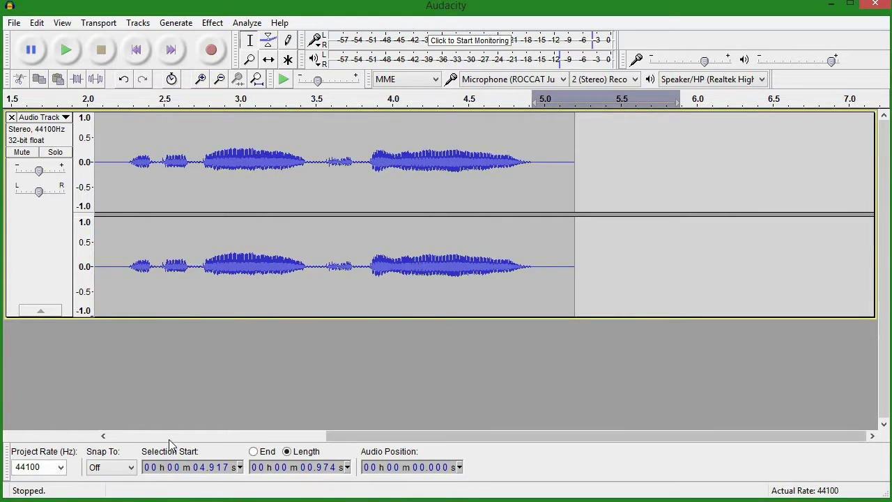
click(169, 438)
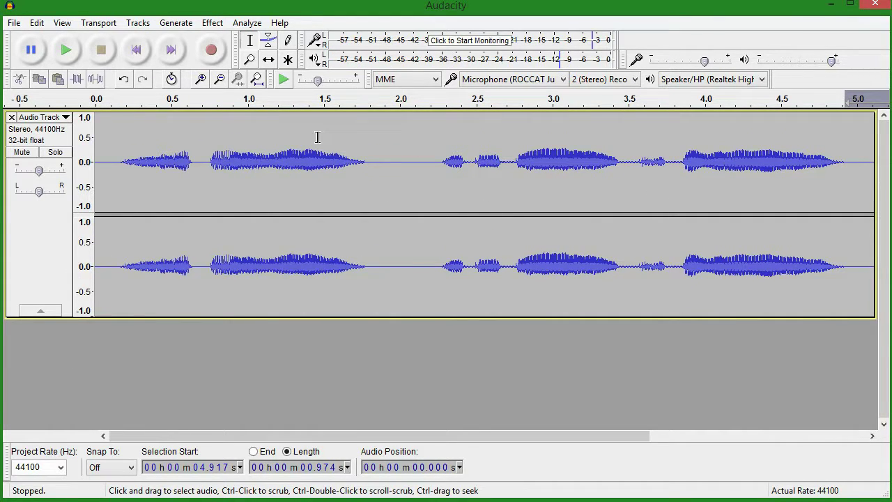
click(249, 59)
right_click(328, 174)
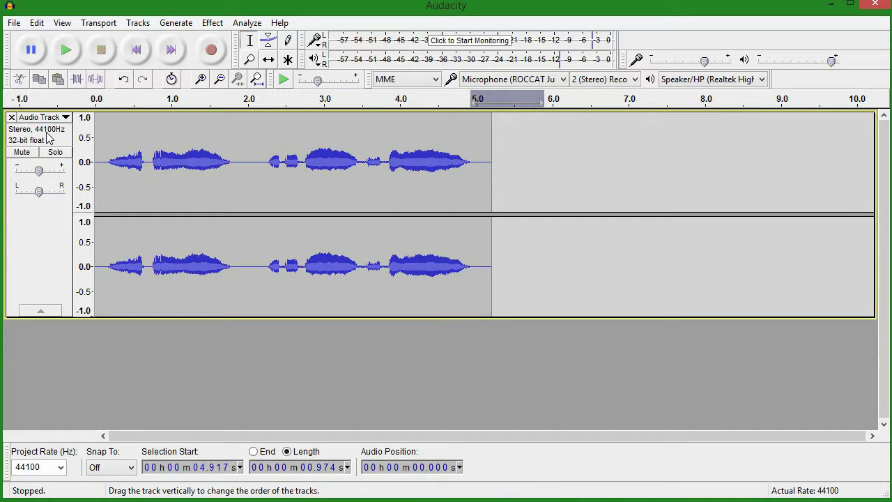
Step: Rename the audio track as "Humming a tune"
click(65, 117)
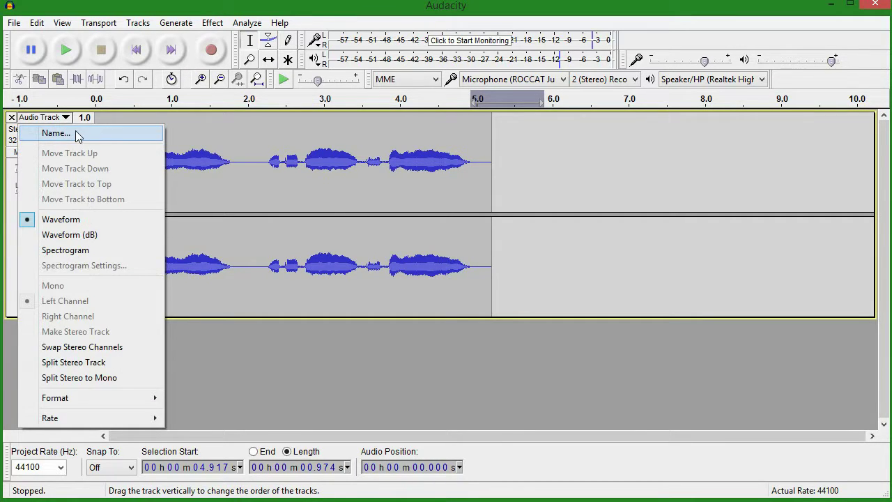
click(76, 133)
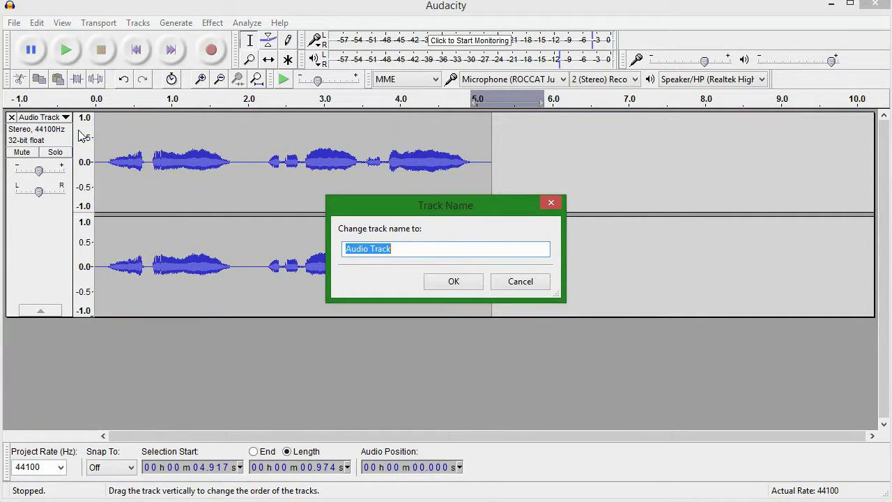
text(Humming a tune)
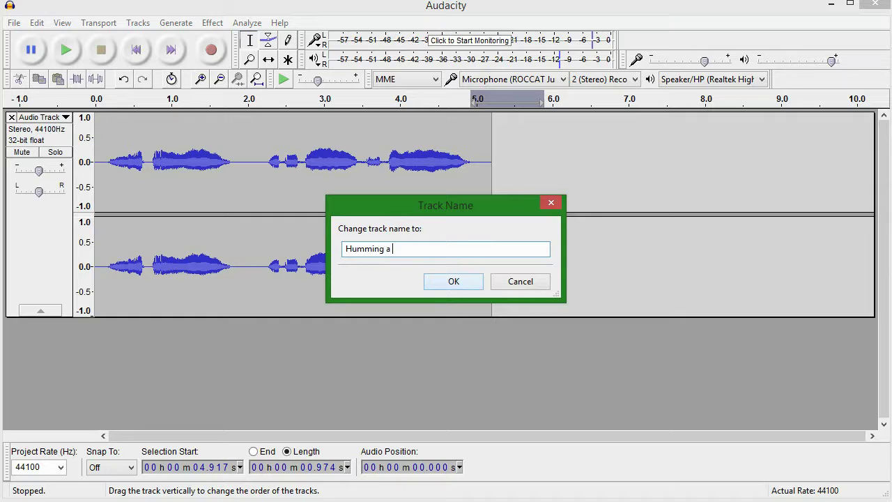
click(453, 281)
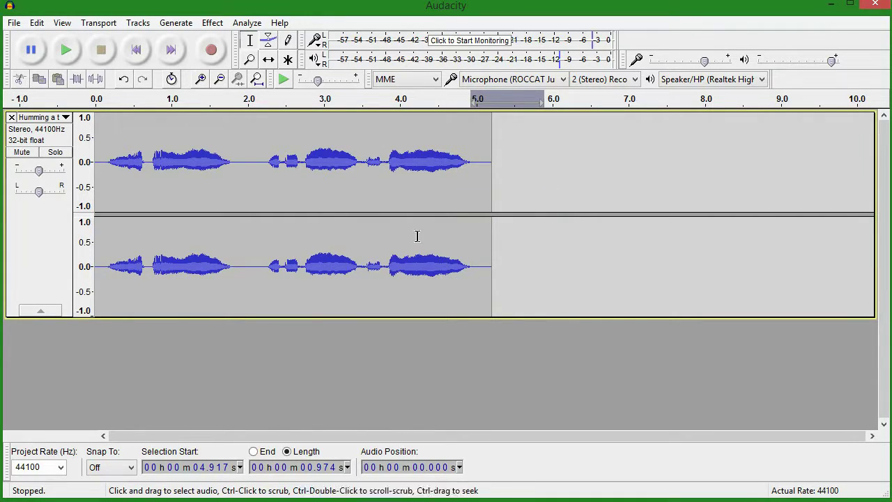
Step: Shape a fade-out with the Envelope tool from about 4.0 s to the clip's end
click(269, 40)
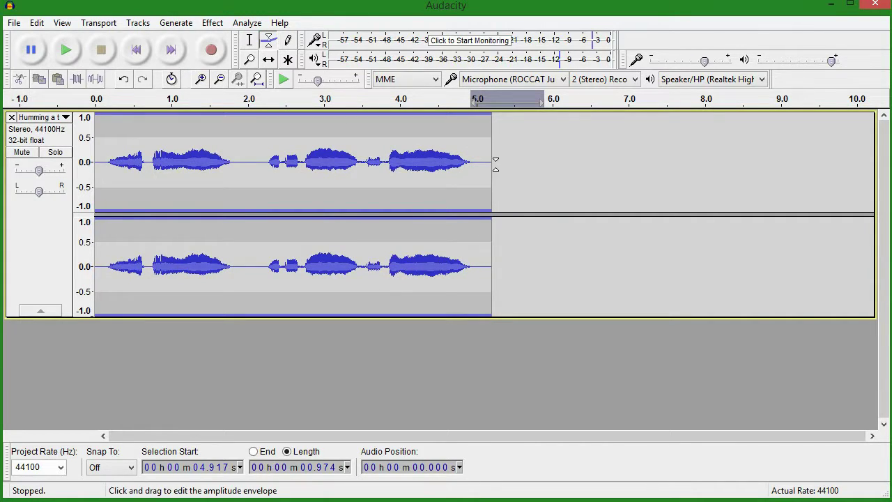
drag(490, 161, 465, 175)
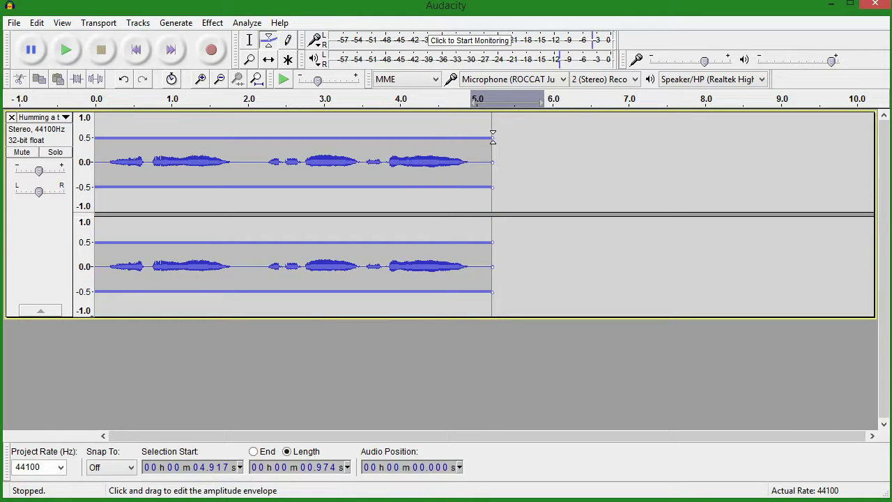
drag(492, 137, 497, 95)
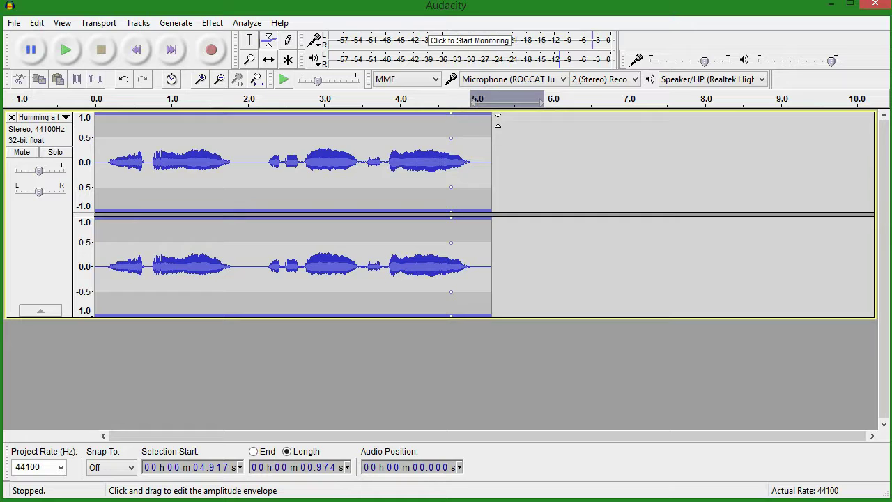
drag(490, 117, 495, 157)
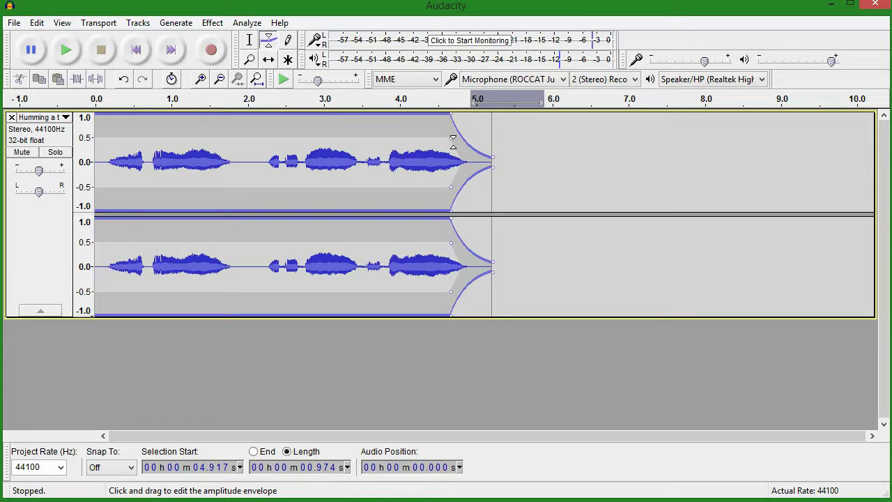
drag(451, 115, 400, 112)
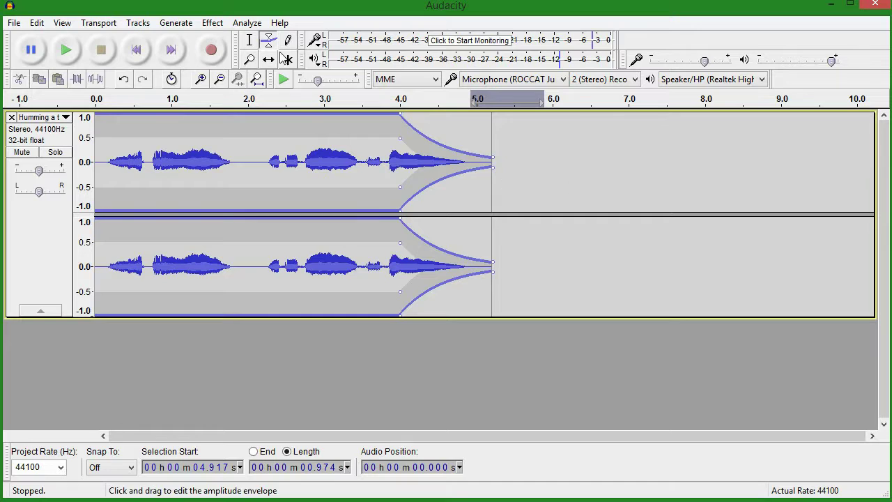
Step: Shape an envelope fade-in at the clip's start, extend it to about 1.4 s and play the result
click(96, 98)
drag(96, 115, 97, 154)
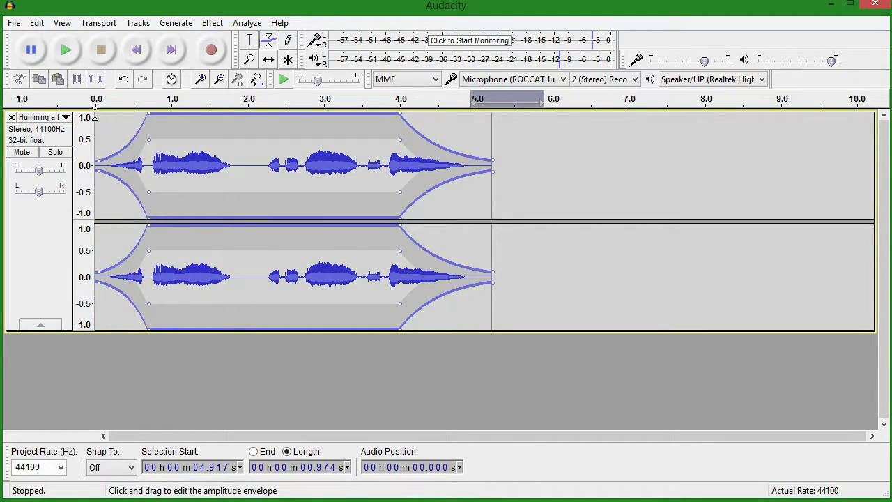
click(95, 99)
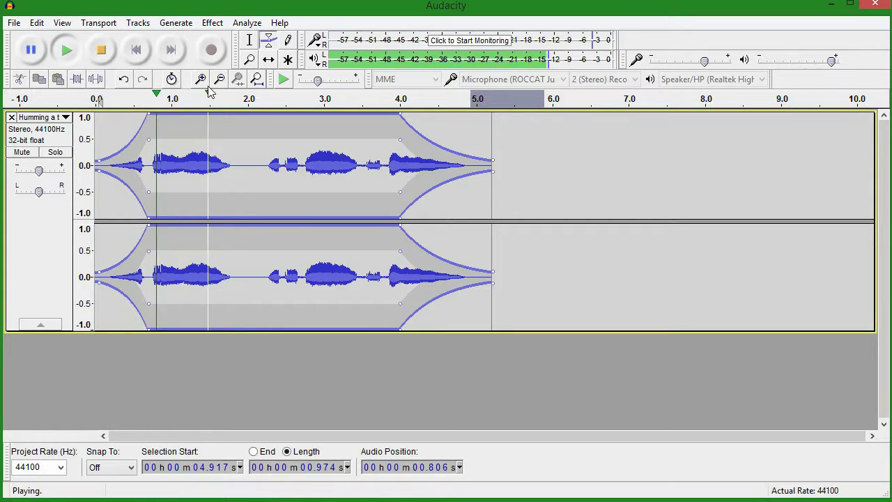
key(space)
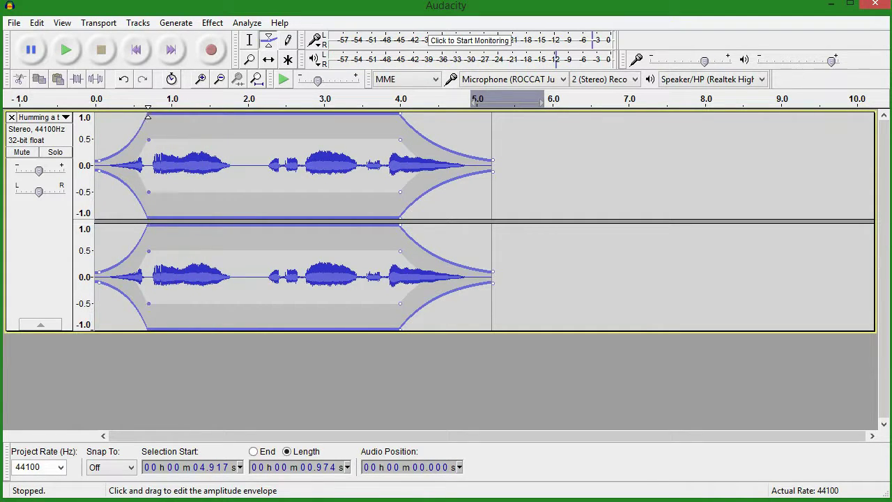
drag(148, 116, 200, 128)
click(96, 99)
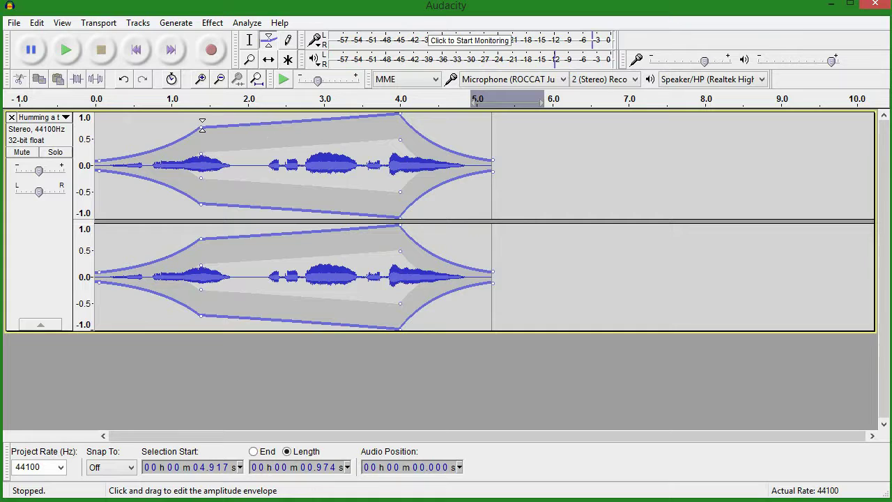
Step: Flatten the amplitude envelope to full level again, removing the fade-in and the fade-out
drag(202, 126, 95, 110)
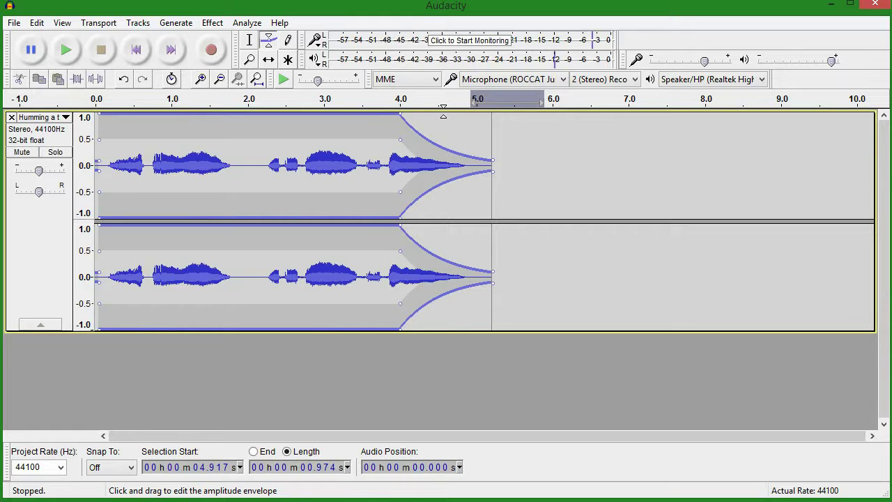
key(ctrl+z)
key(ctrl+z)
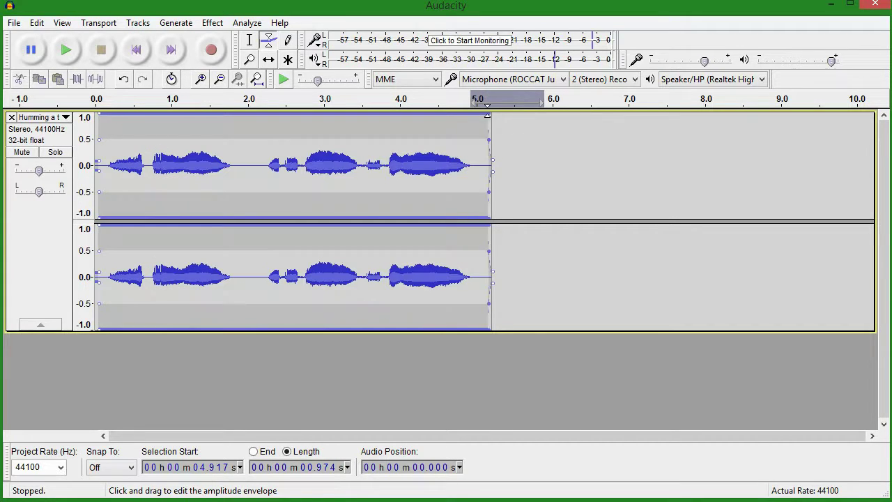
click(210, 23)
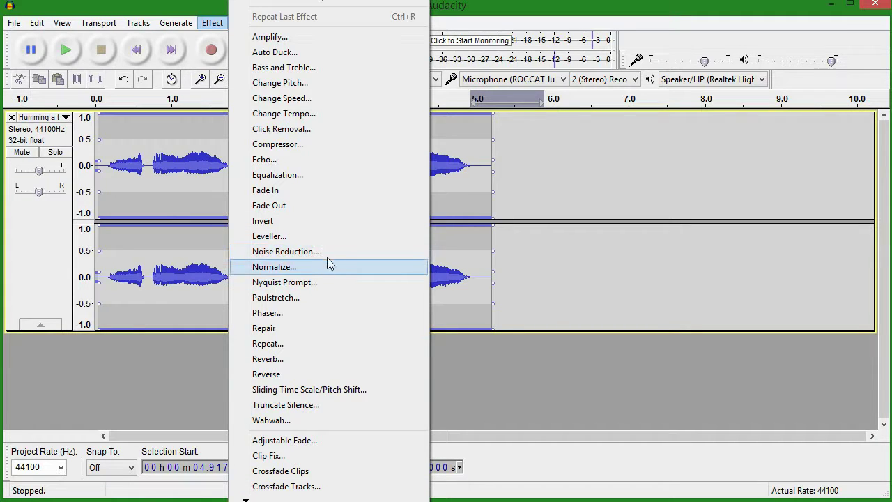
click(308, 252)
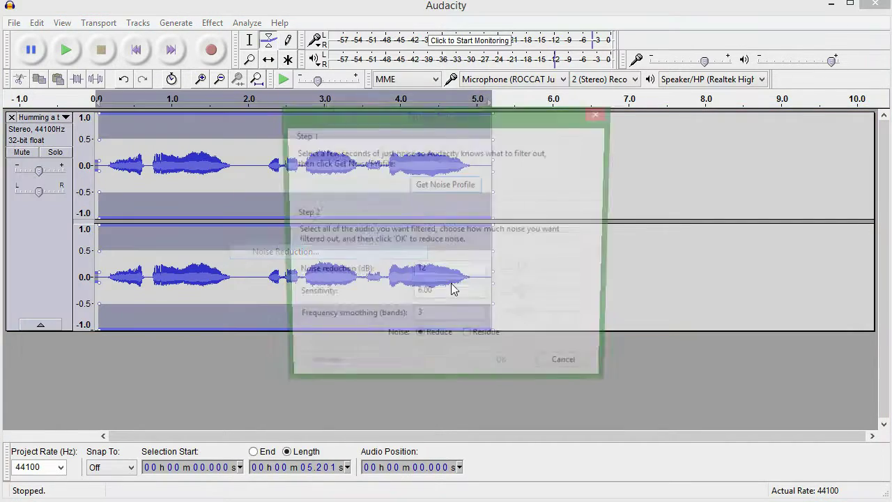
click(570, 370)
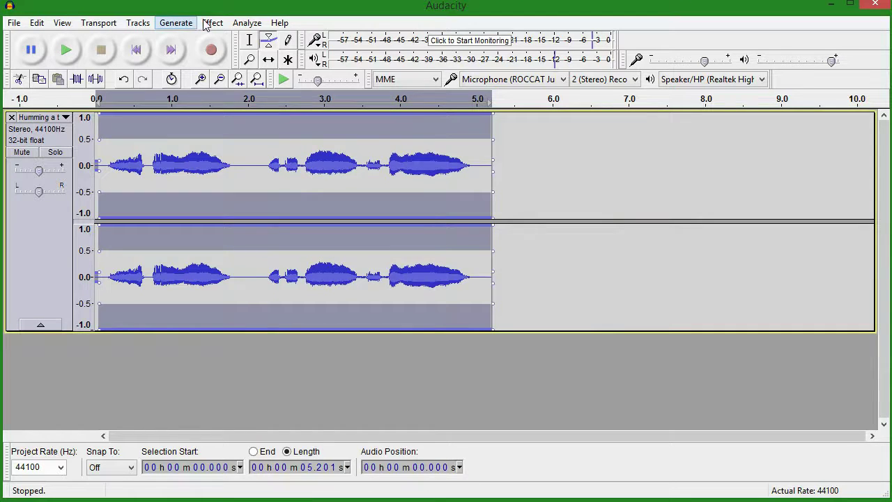
Step: Apply Change Tempo at 22.641 percent twice to the whole clip, playing the audio after the first application
click(213, 22)
click(295, 114)
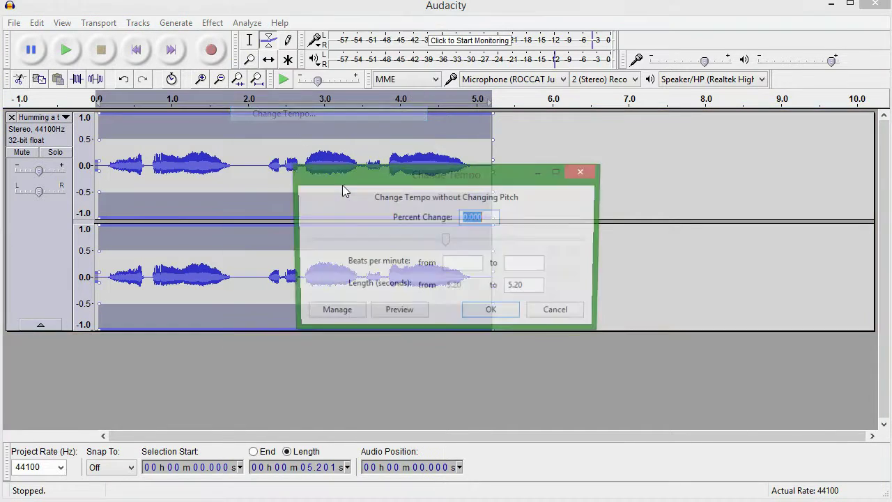
drag(452, 240, 462, 239)
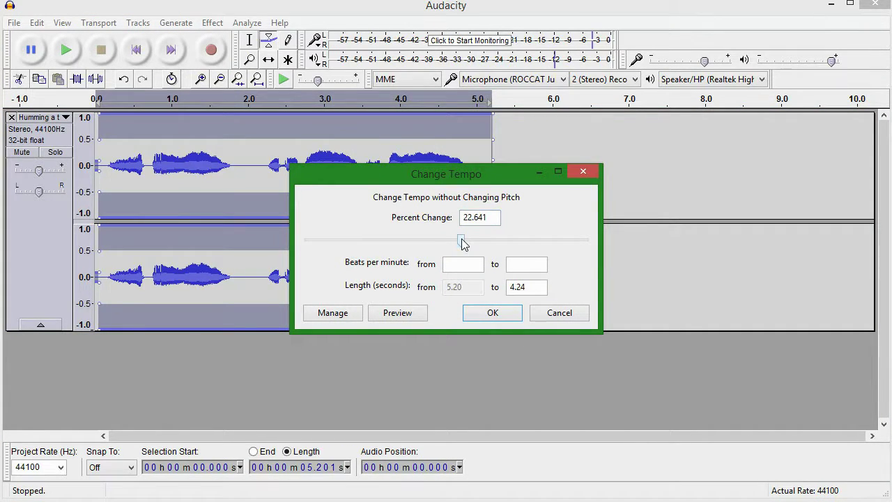
click(491, 312)
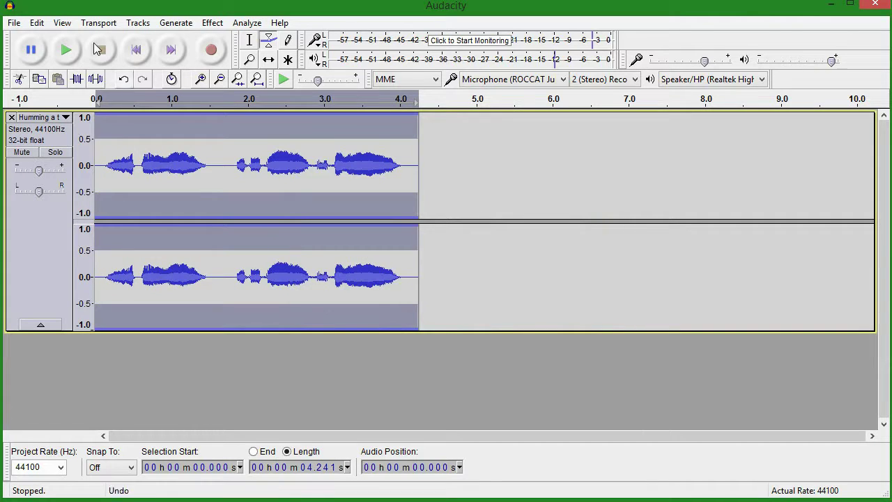
click(97, 98)
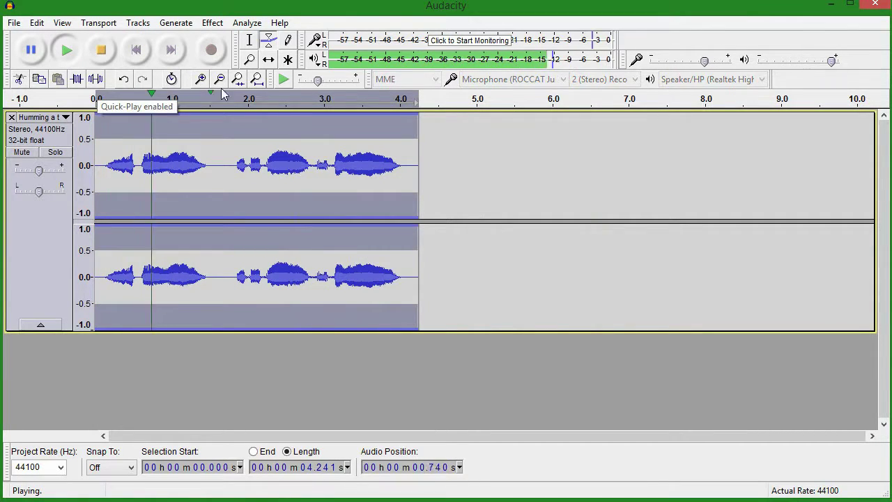
click(213, 23)
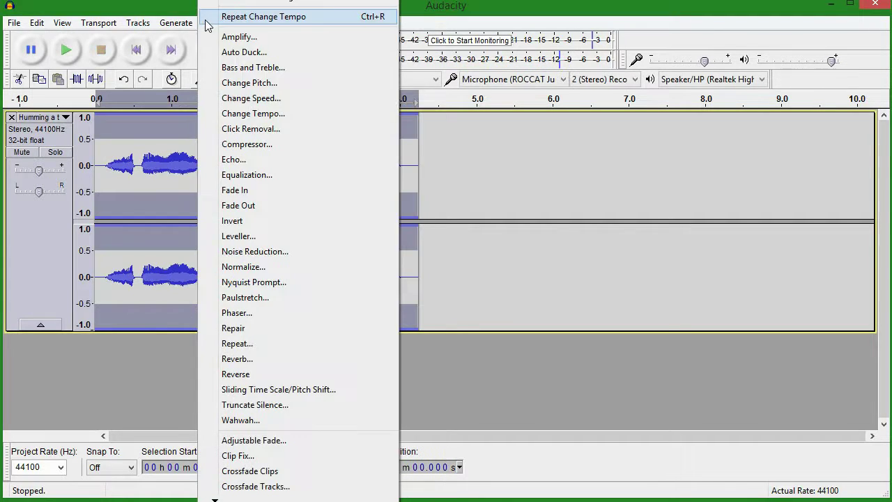
click(278, 16)
Step: Slow the whole clip down with Change Tempo at -52 percent and play the result
click(212, 23)
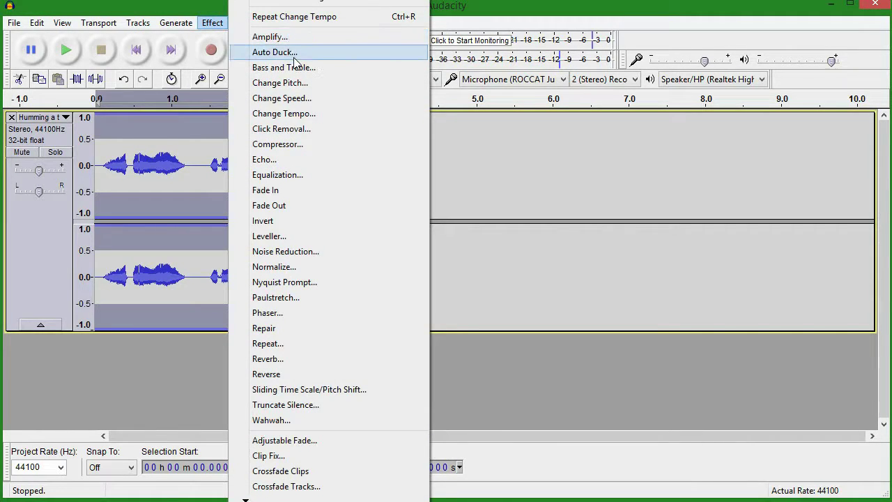
click(312, 114)
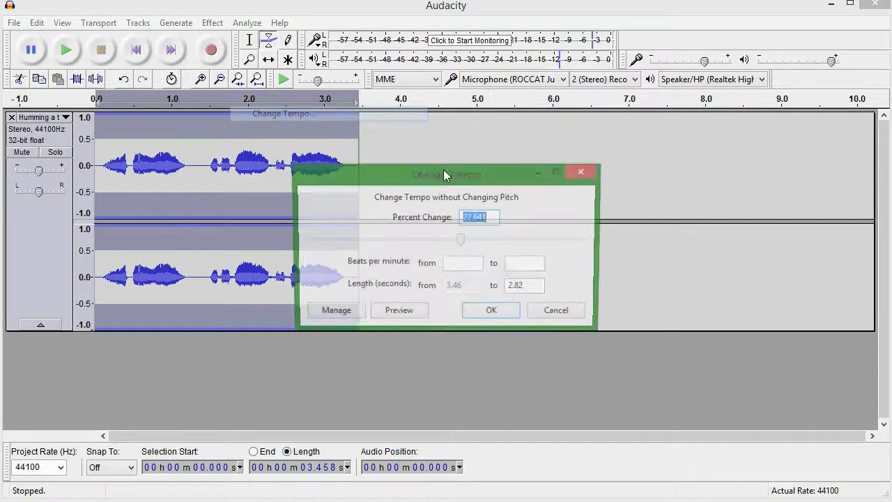
drag(463, 241, 377, 257)
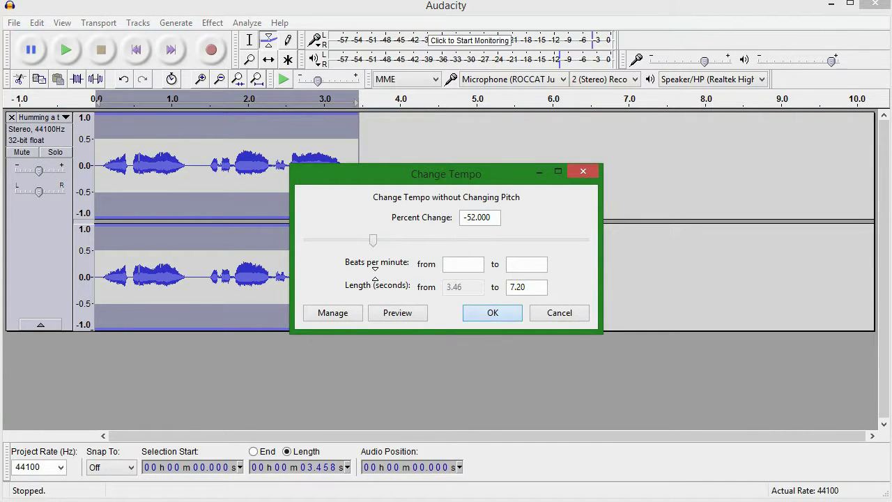
key(Return)
key(space)
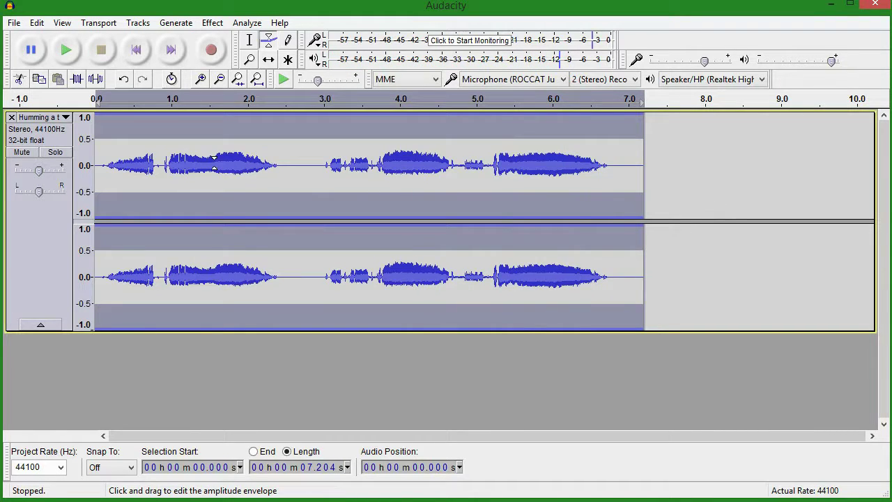
Step: Try to raise the whole clip's pitch from octave 7 to octave 12 with Change Pitch
click(213, 23)
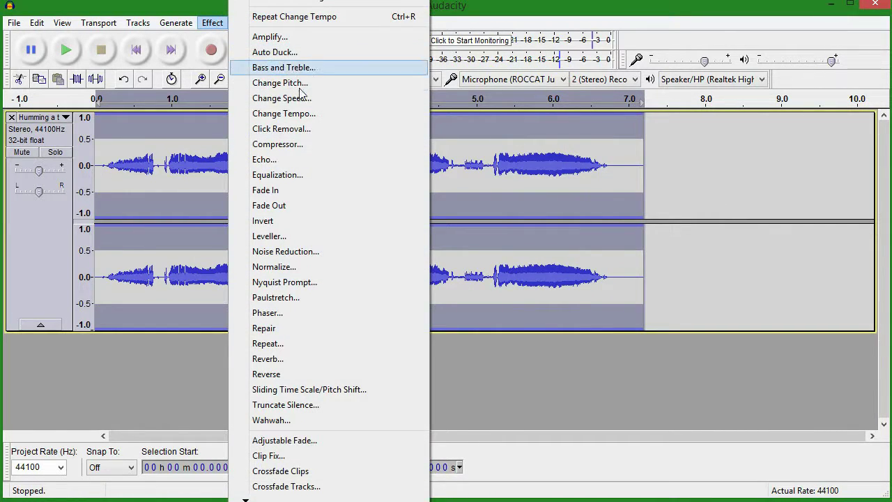
click(304, 85)
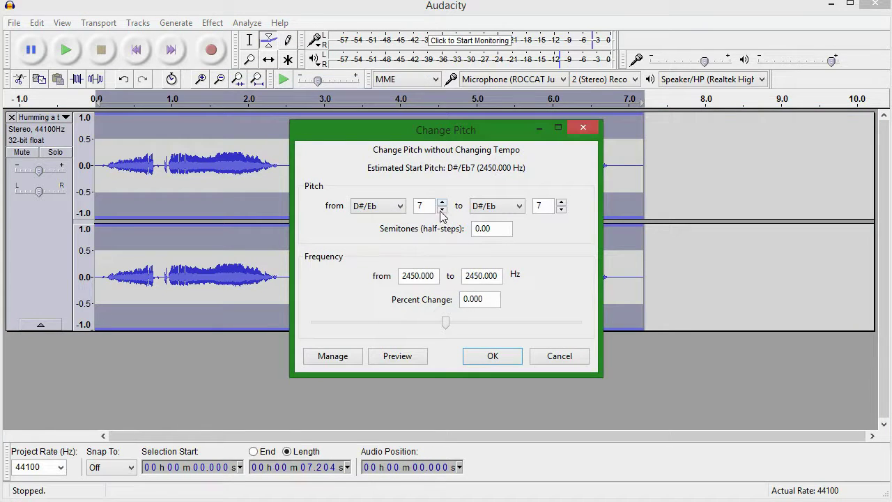
click(561, 202)
click(562, 202)
click(562, 202)
click(561, 202)
click(561, 203)
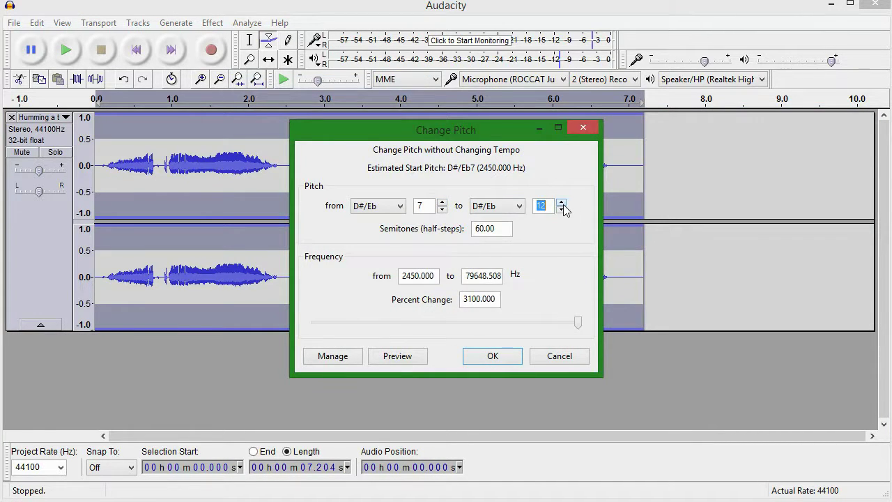
click(494, 358)
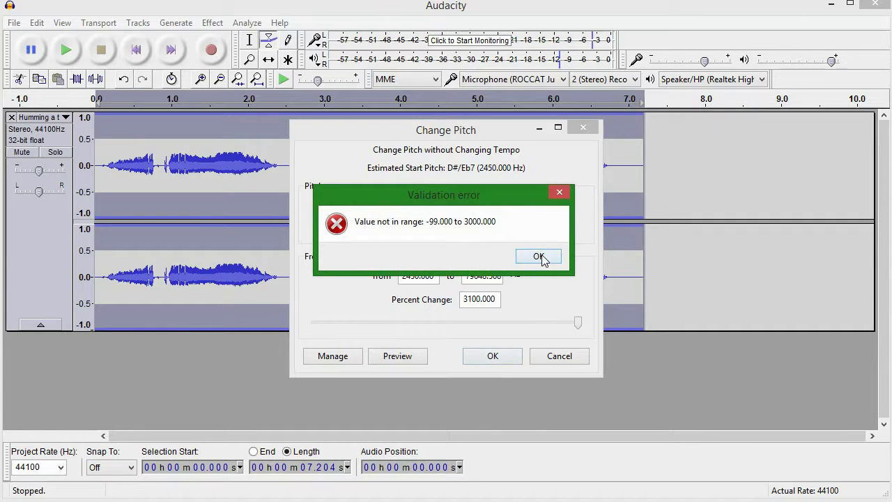
click(539, 257)
Step: Apply Change Pitch at 90.840 percent to the whole clip and play the result
drag(578, 324, 488, 323)
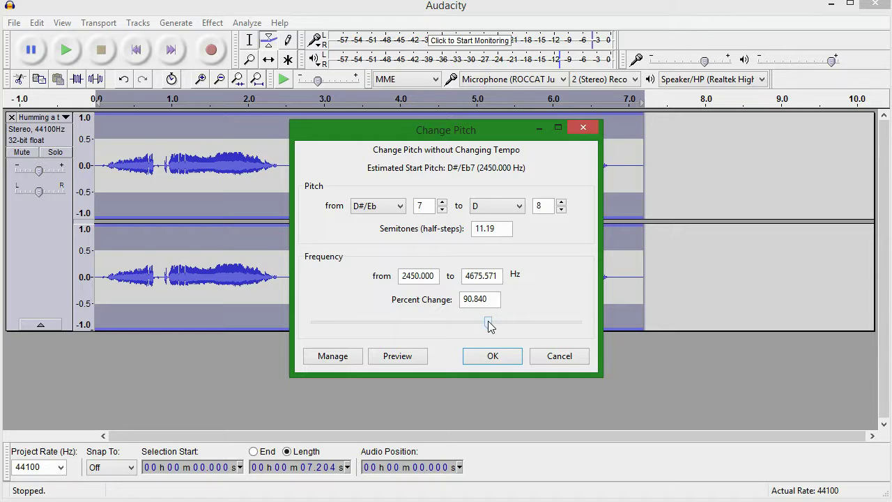
click(492, 355)
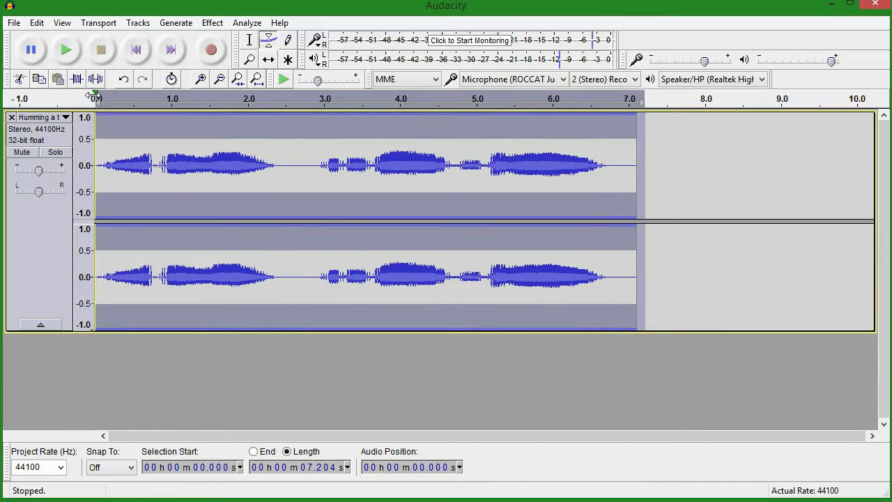
click(96, 98)
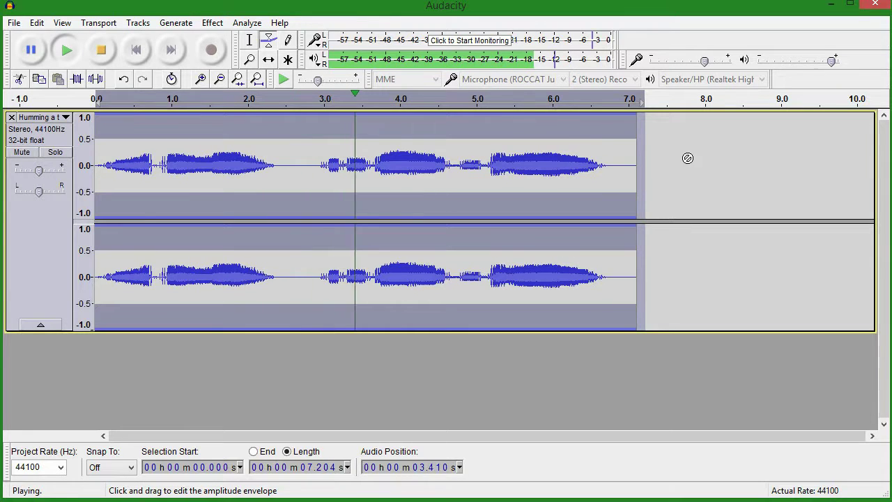
Step: Apply Change Speed with a multiplier of 1 to the whole clip and briefly play the result
click(213, 23)
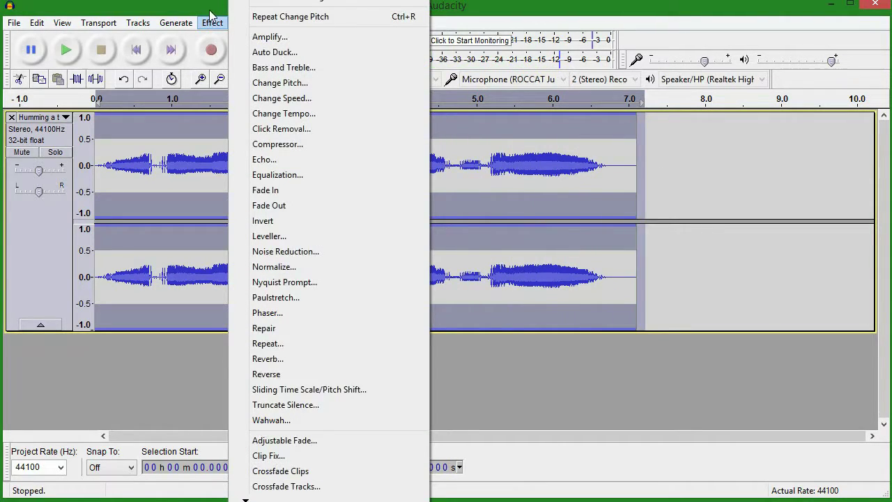
click(311, 98)
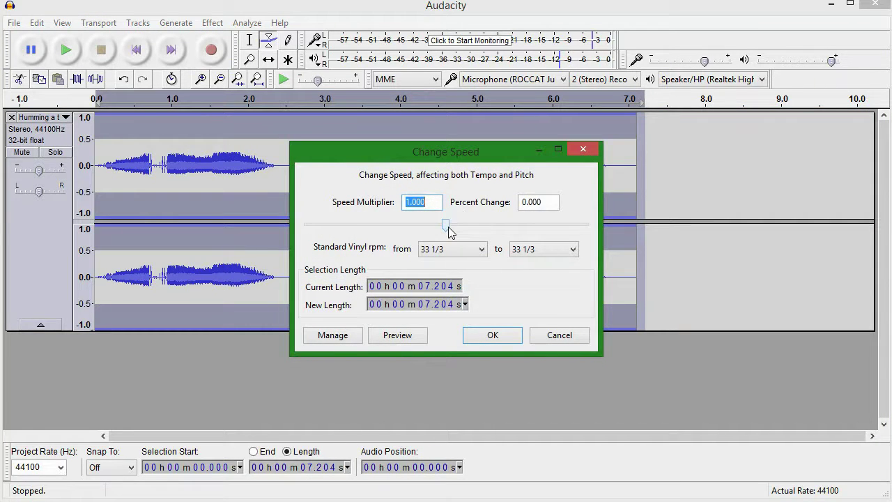
text(0)
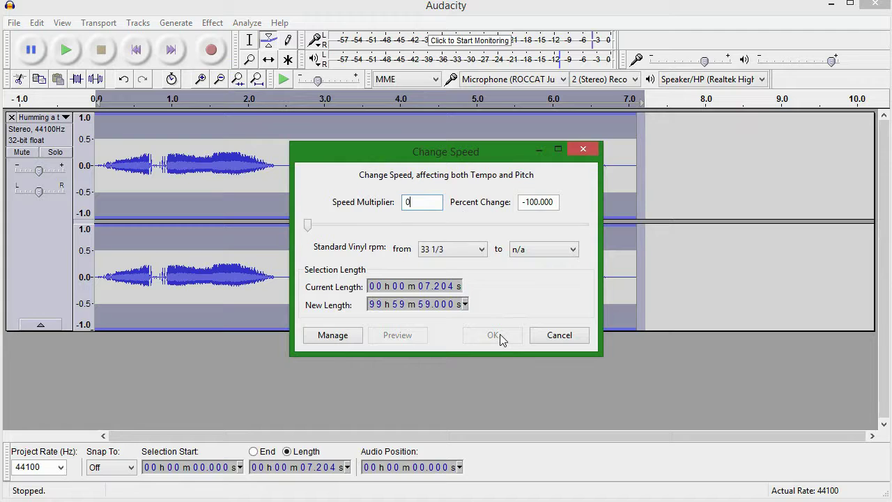
key(Tab)
drag(435, 224, 454, 228)
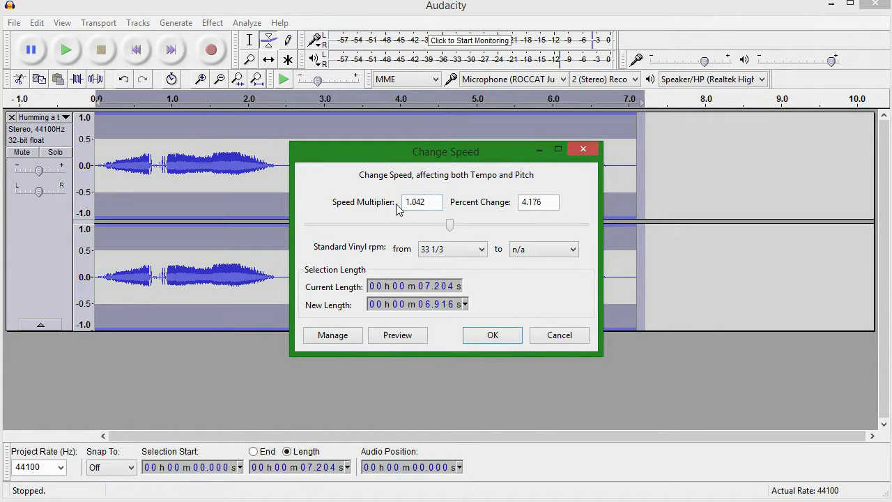
text(1)
click(507, 340)
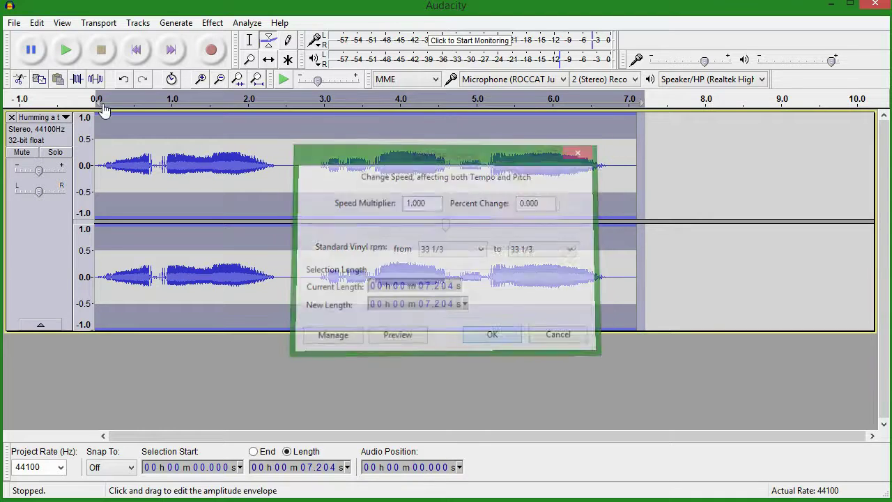
click(95, 98)
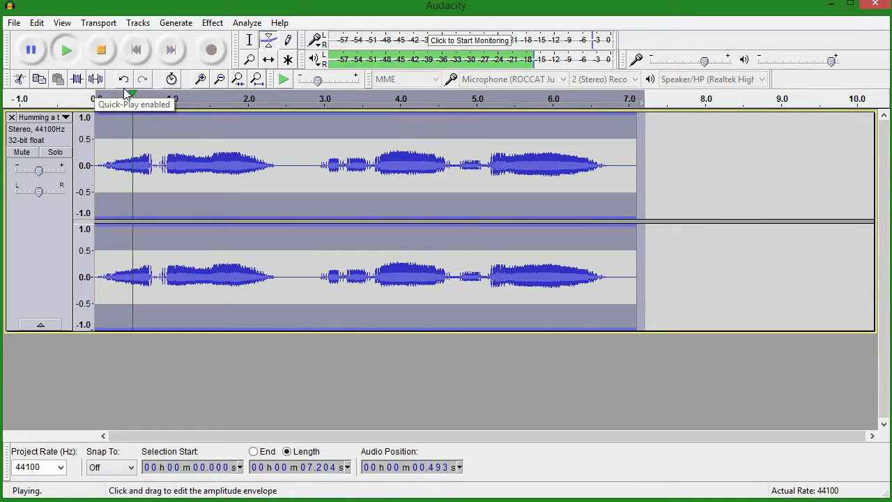
click(101, 49)
Step: Speed up the whole clip with Change Speed at a multiplier of 1.625 and play the result
click(212, 22)
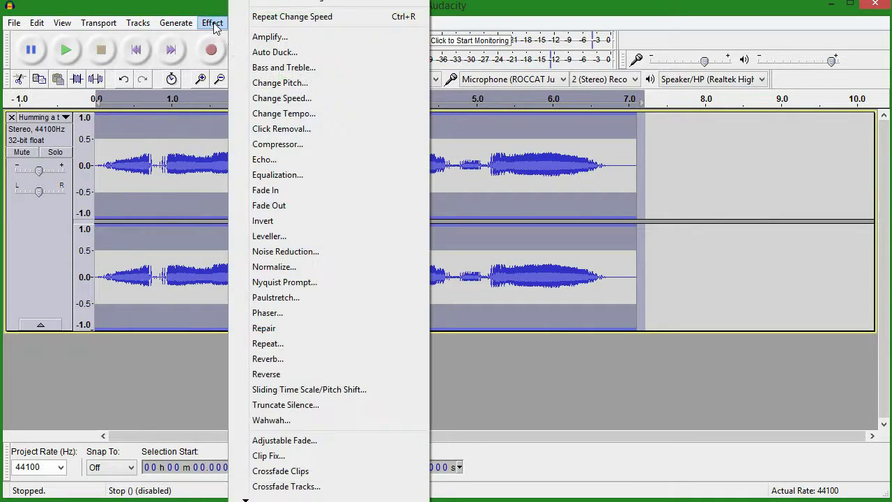
click(271, 99)
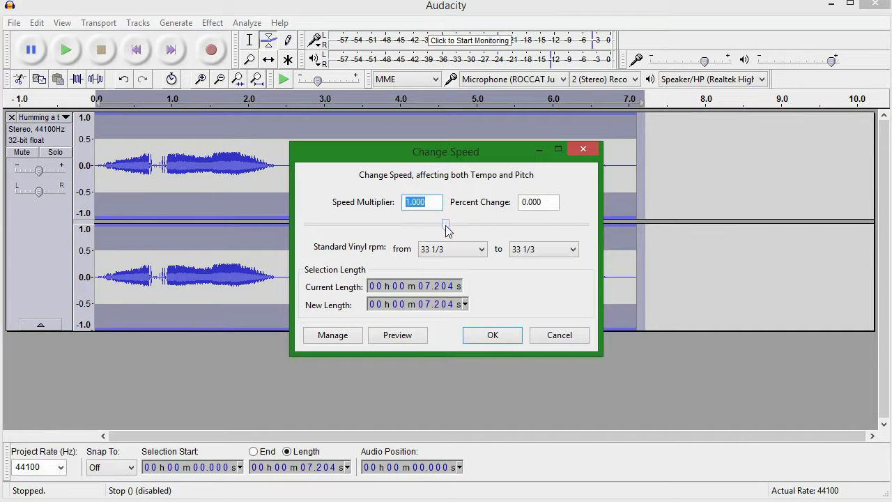
drag(416, 224, 468, 223)
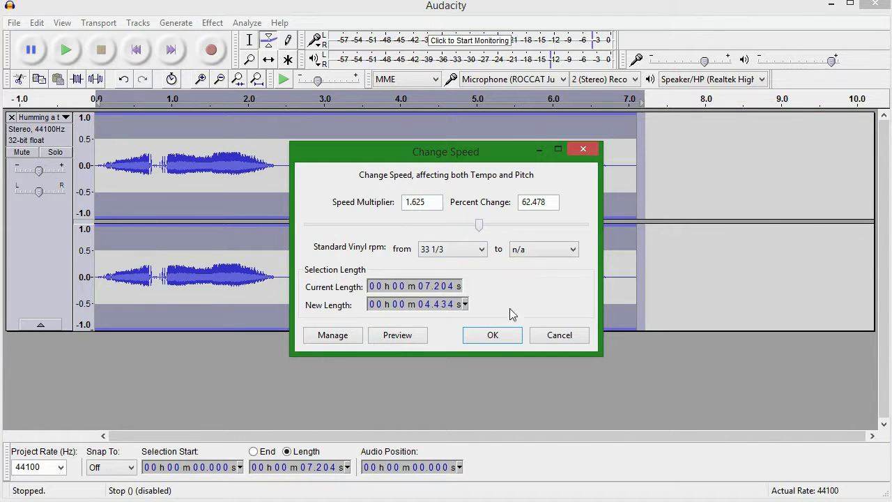
click(493, 335)
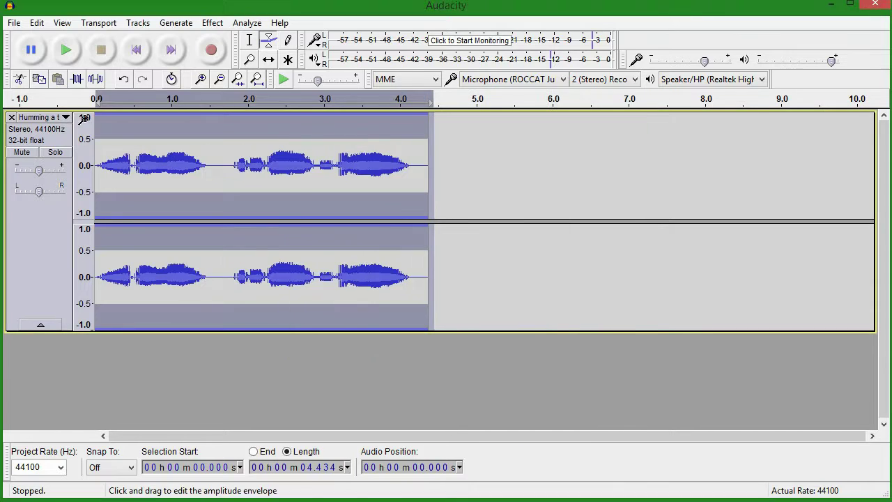
key(space)
Step: Start exporting the audio and choose the Desktop as the save location
click(14, 23)
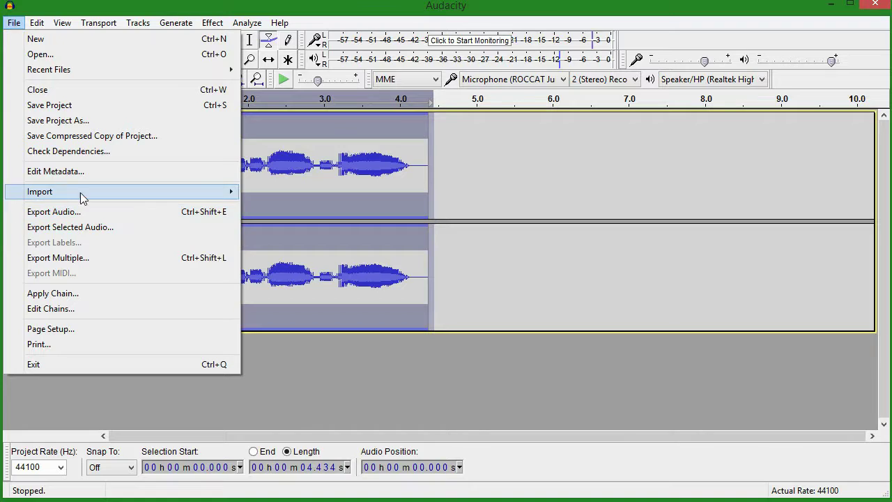
mouse_move(38, 191)
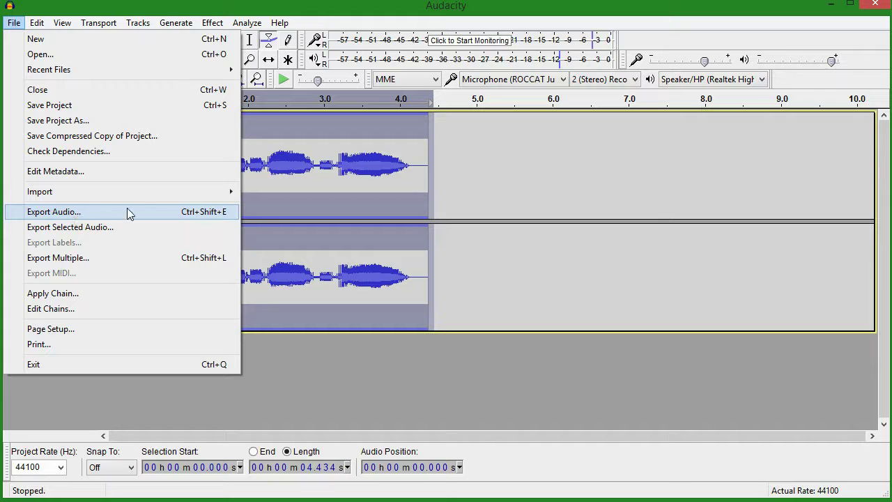
click(157, 210)
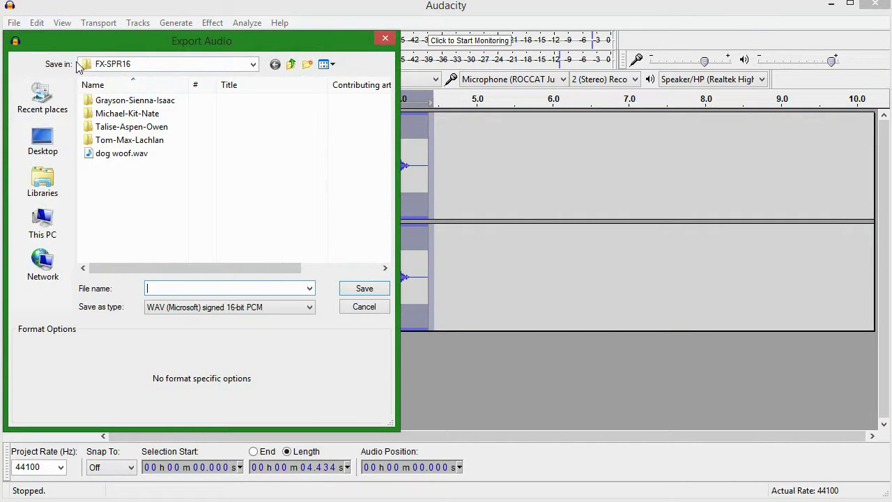
click(291, 65)
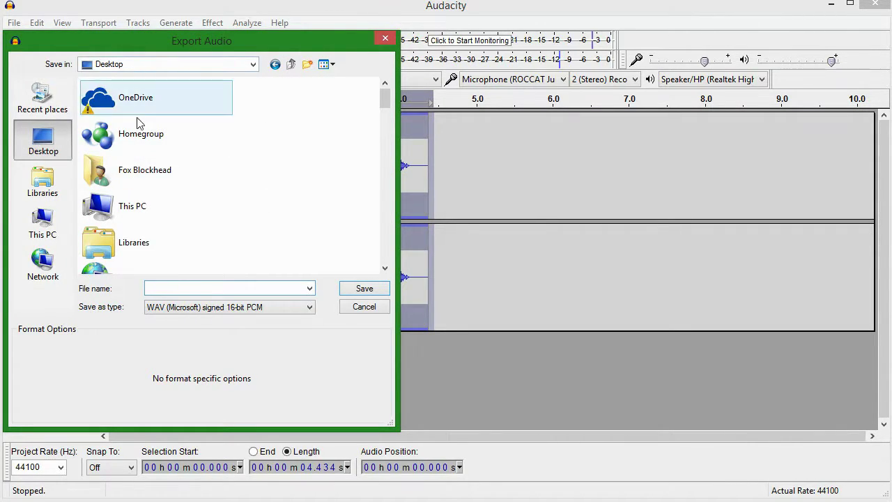
click(135, 175)
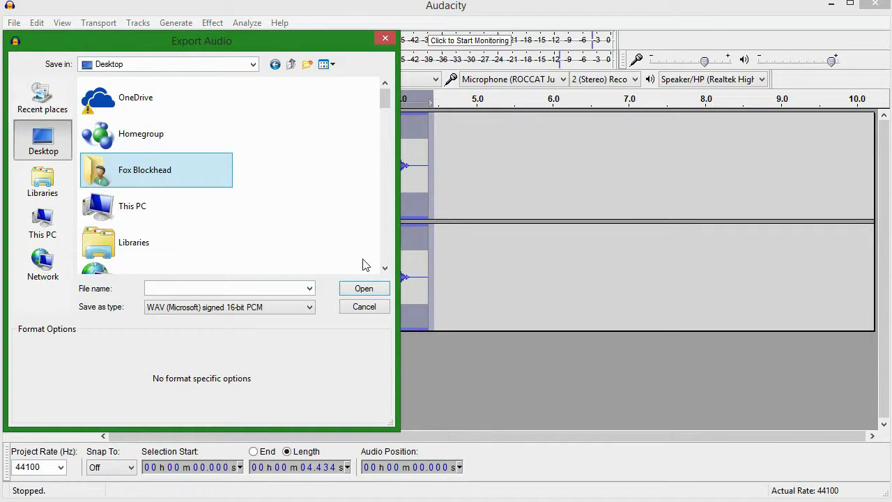
Step: Export the audio as "Humming a tune" in WAV (Microsoft) signed 16-bit PCM format, leaving the metadata tags blank
click(216, 287)
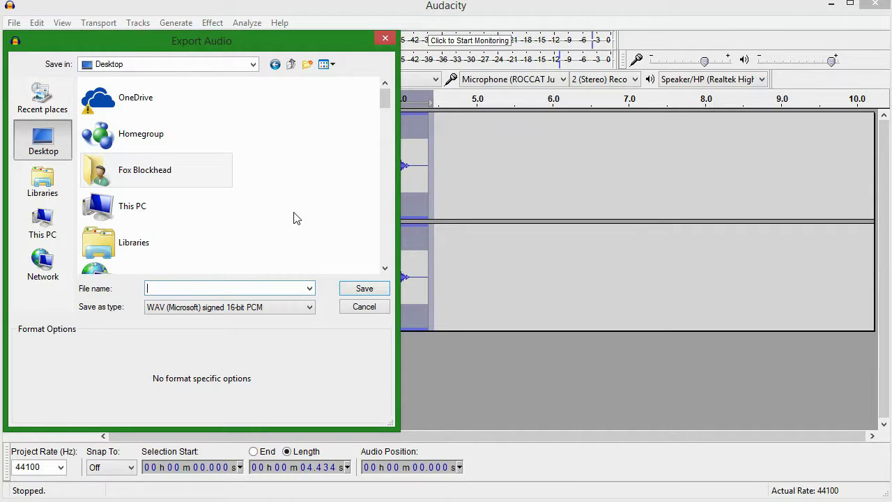
text(Humming a tune)
click(253, 310)
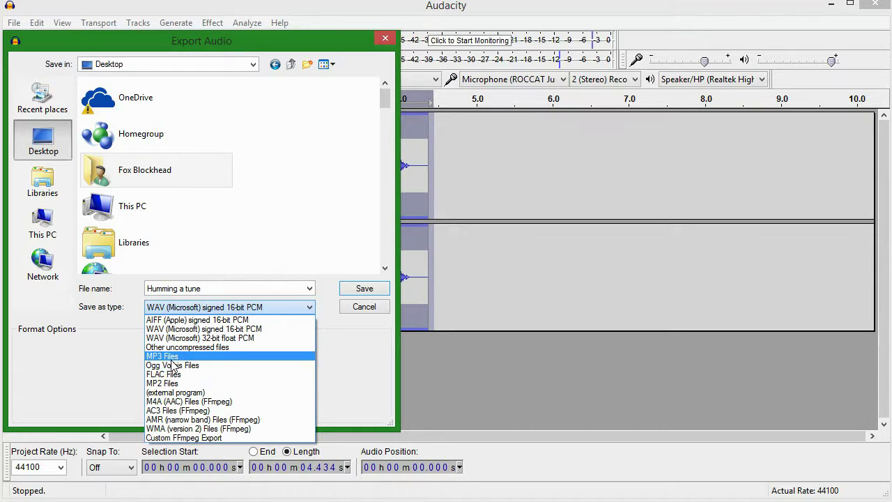
click(194, 306)
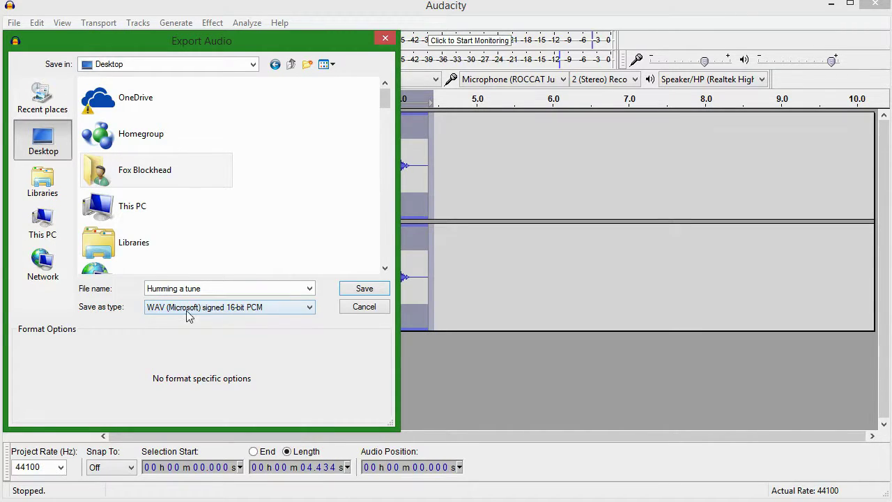
click(363, 288)
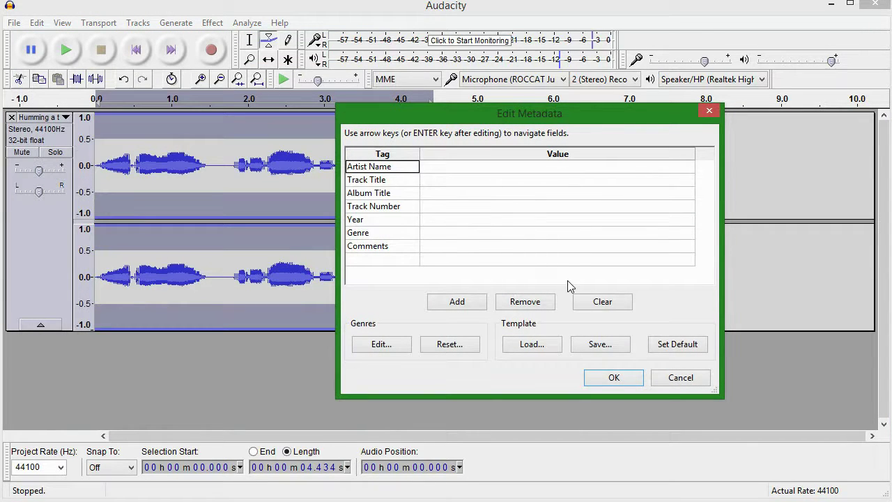
click(621, 377)
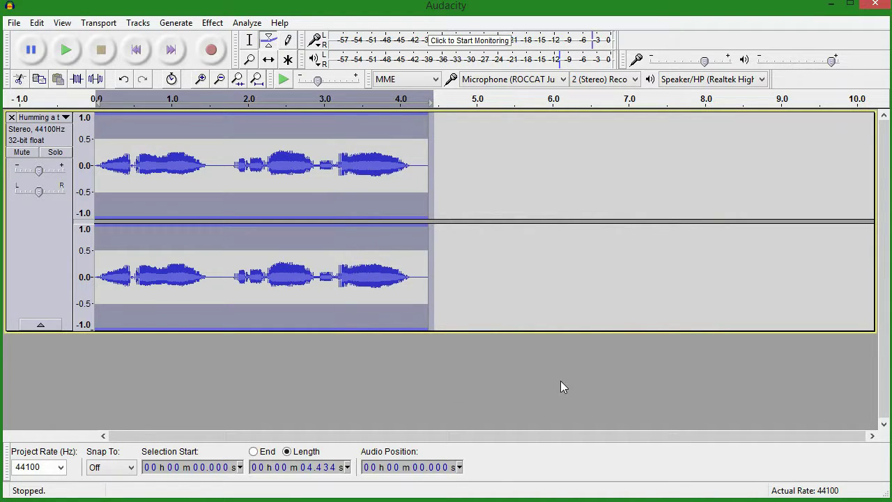
Step: Switch to the Selection tool and deselect the clip by placing the cursor in the empty track area at about 5.4 s
click(94, 100)
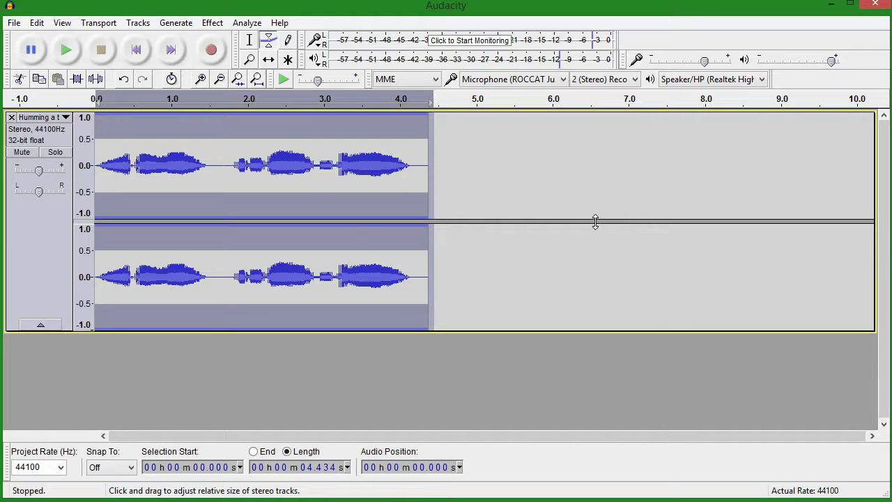
mouse_move(595, 221)
mouse_down()
mouse_move(593, 235)
mouse_move(599, 223)
mouse_up()
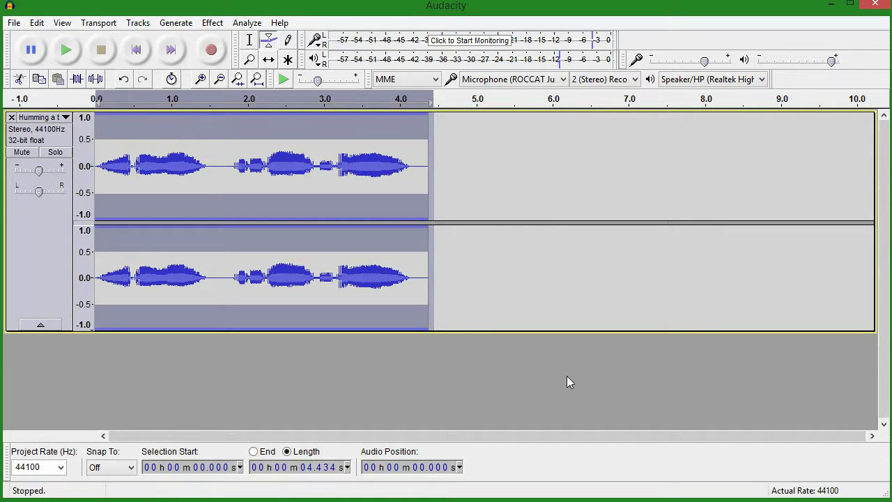
click(250, 40)
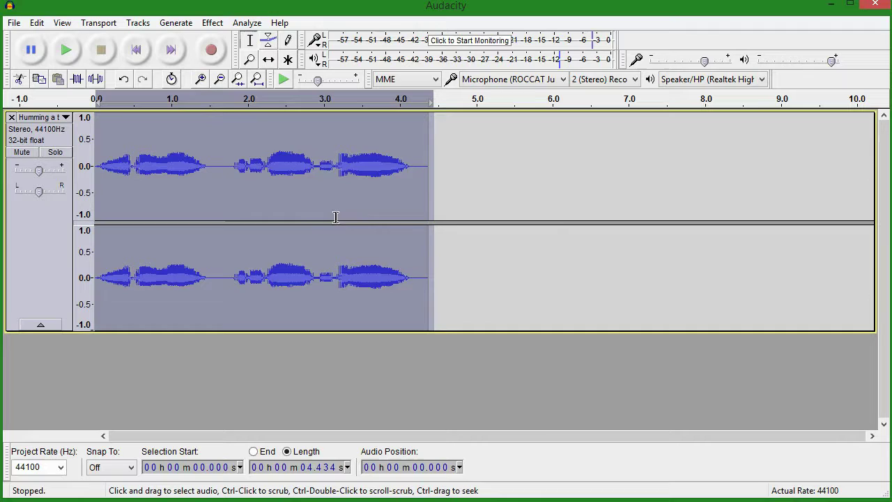
click(504, 182)
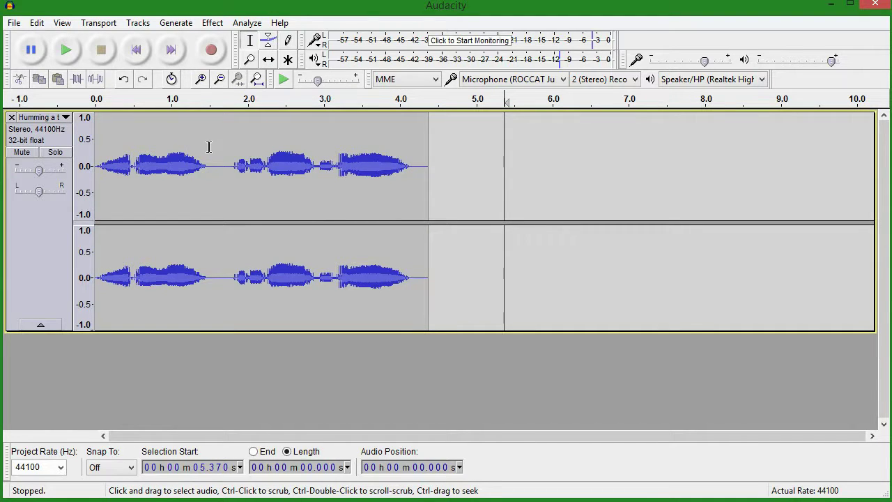